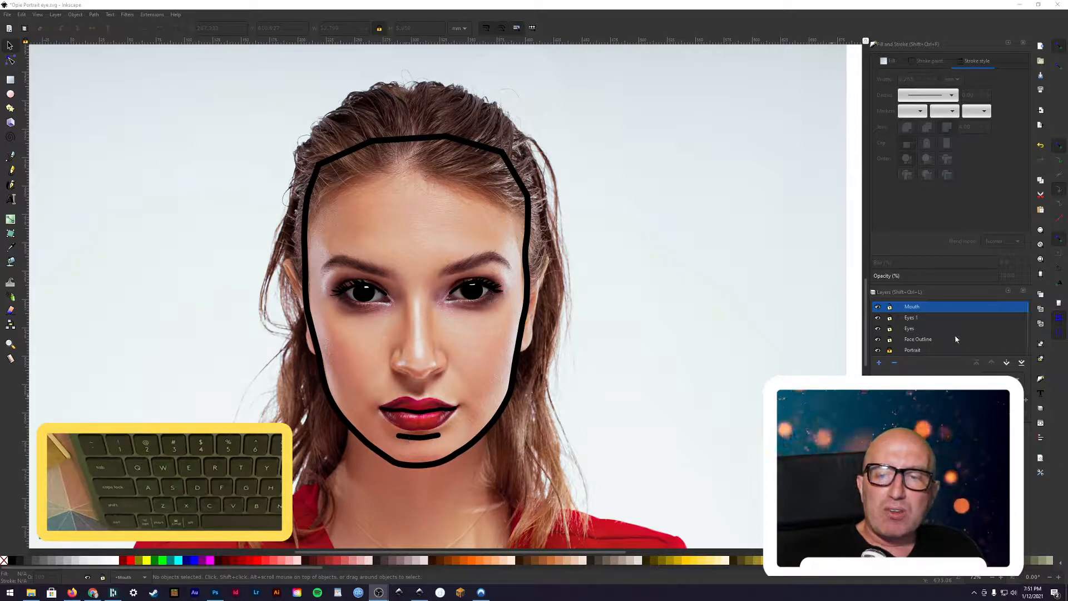
# Preview the line art with the Portrait layer hidden, and delete the old mouth line and the short line below the lower lip.
pyautogui.click(877, 351)
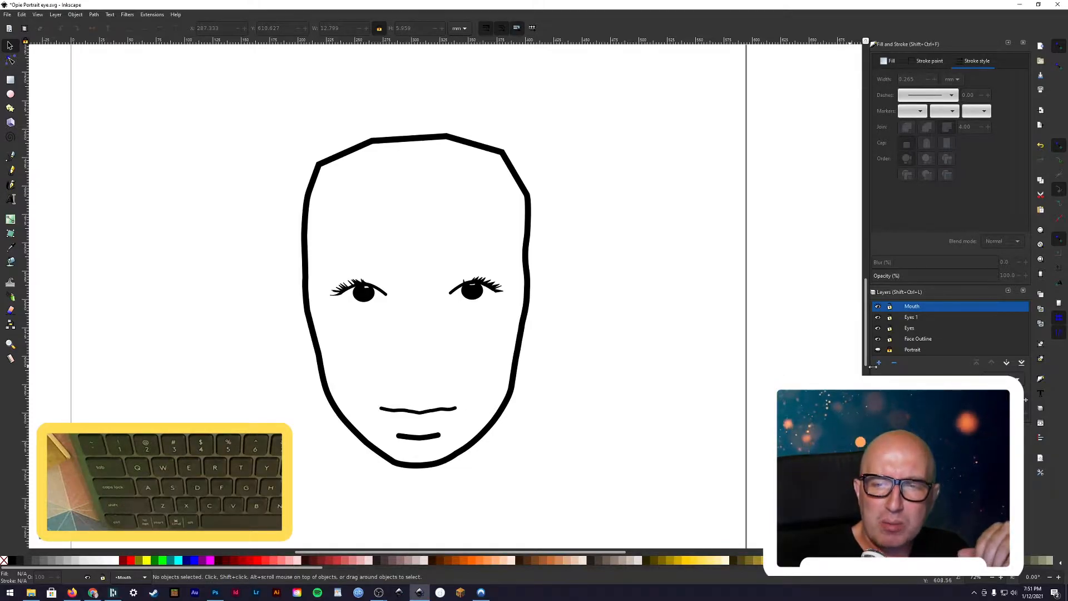
pyautogui.click(879, 350)
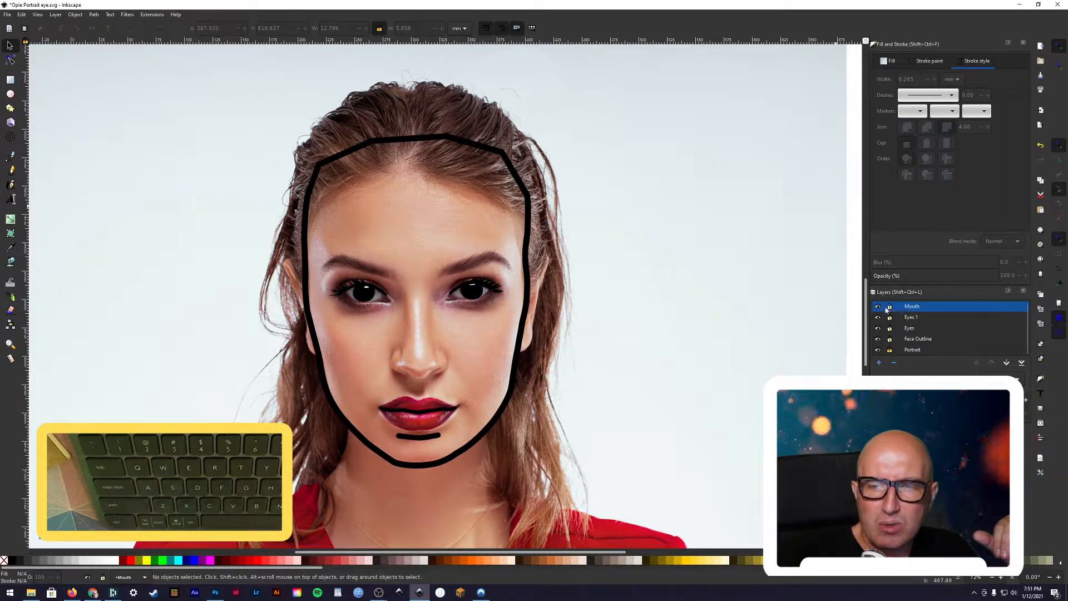
pyautogui.click(435, 409)
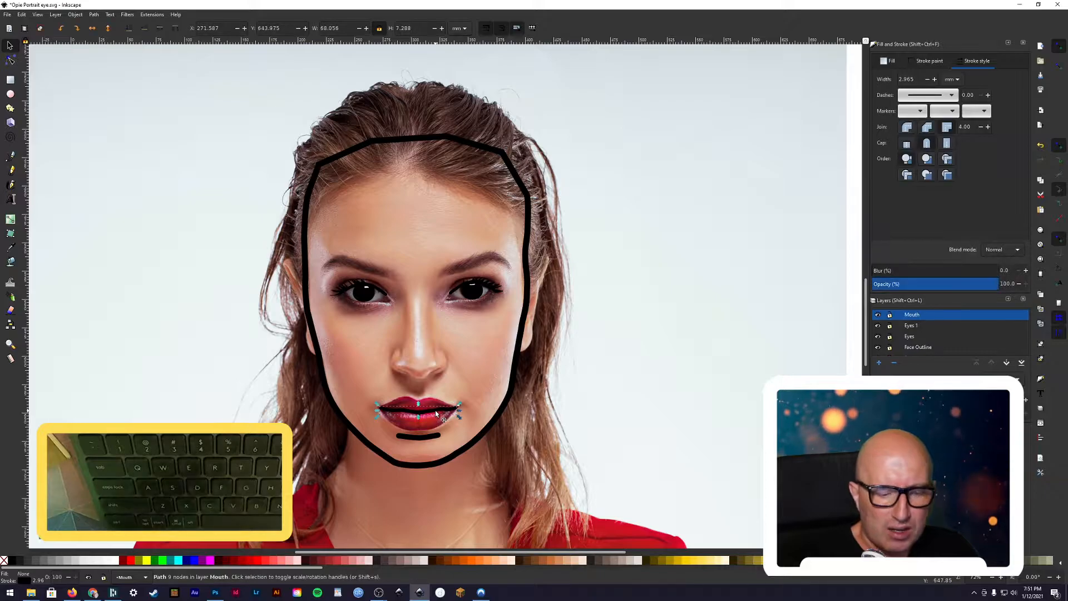
pyautogui.press('Delete')
pyautogui.click(421, 436)
pyautogui.press('Delete')
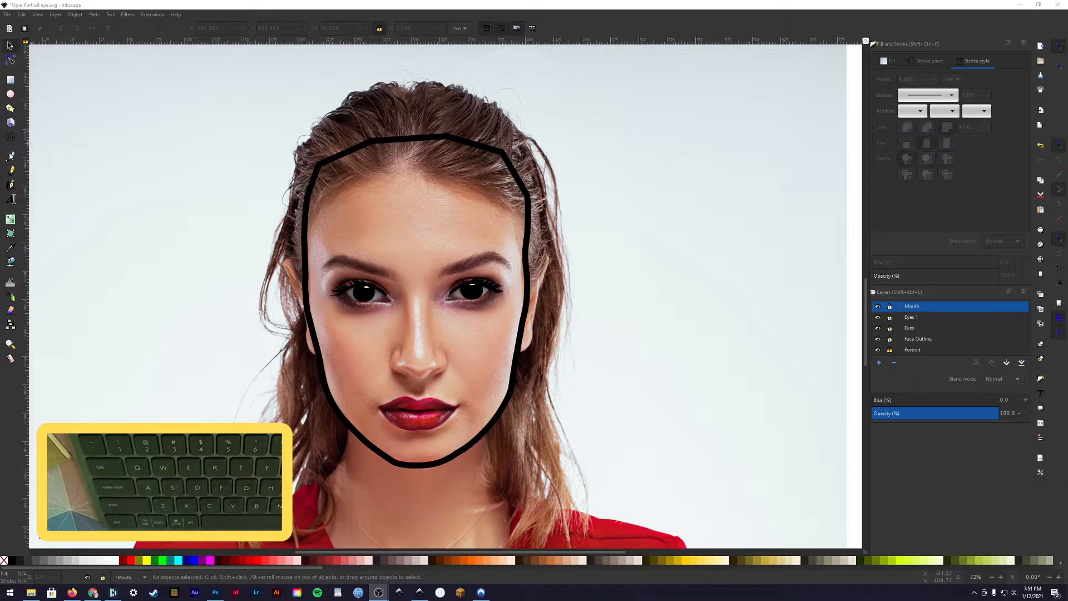
# Trace the parting between the lips on the Mouth layer with a seven-node open Bezier path, from one mouth corner to the other.
pyautogui.press('b')
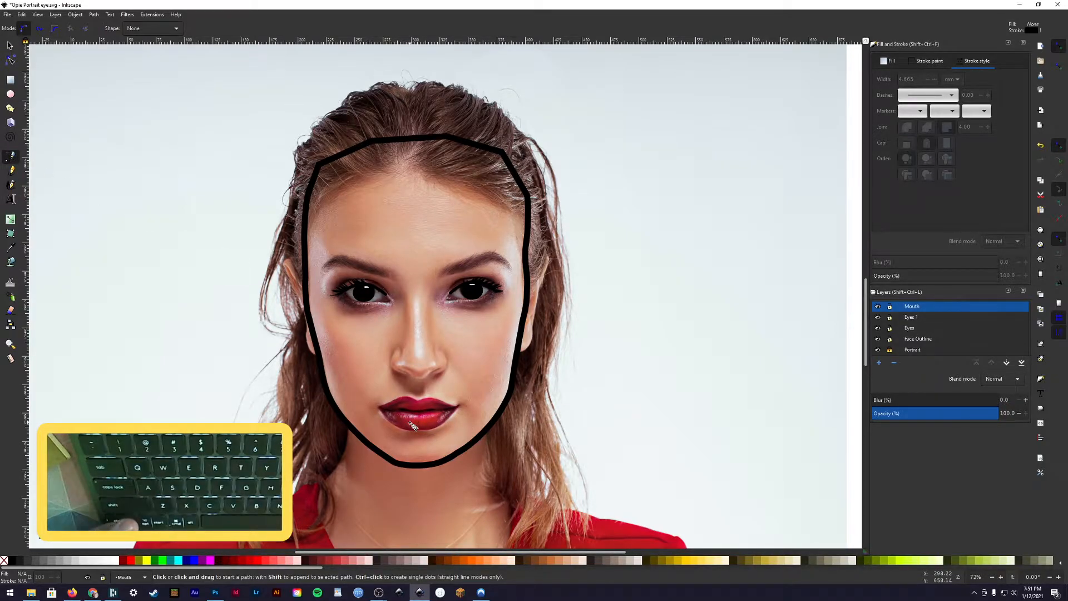
pyautogui.keyDown('ctrl'); pyautogui.scroll(3, 413, 426); pyautogui.keyUp('ctrl')
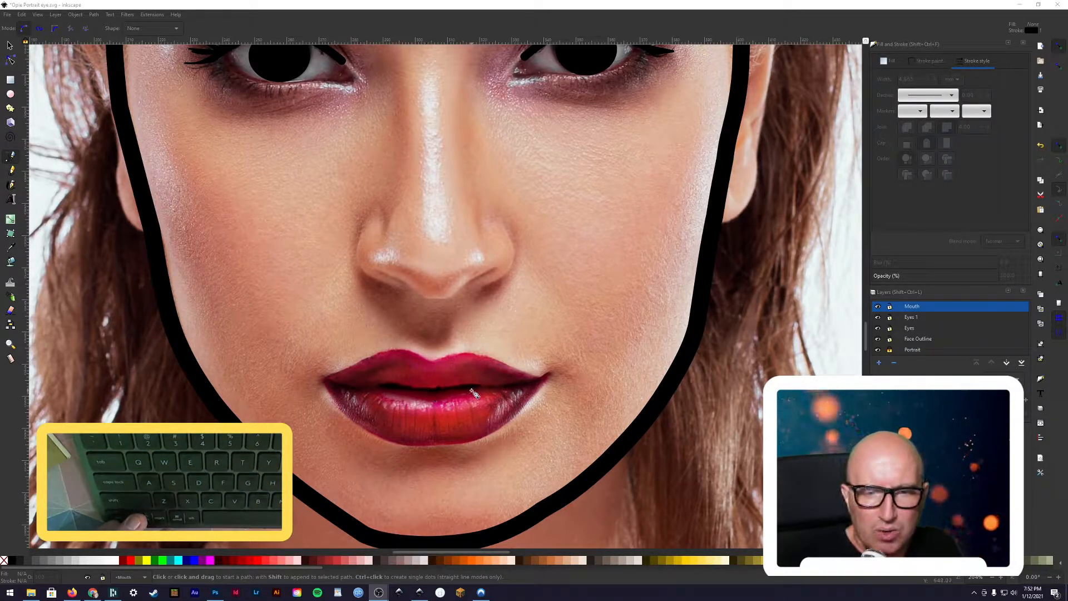
pyautogui.click(329, 382)
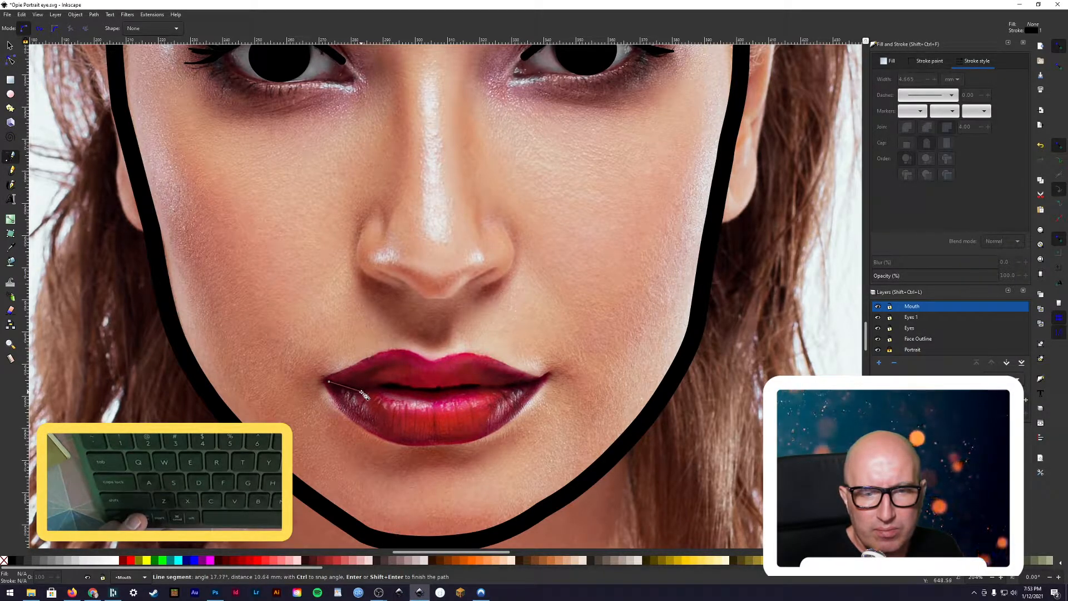
pyautogui.click(361, 391)
pyautogui.click(393, 385)
pyautogui.click(428, 393)
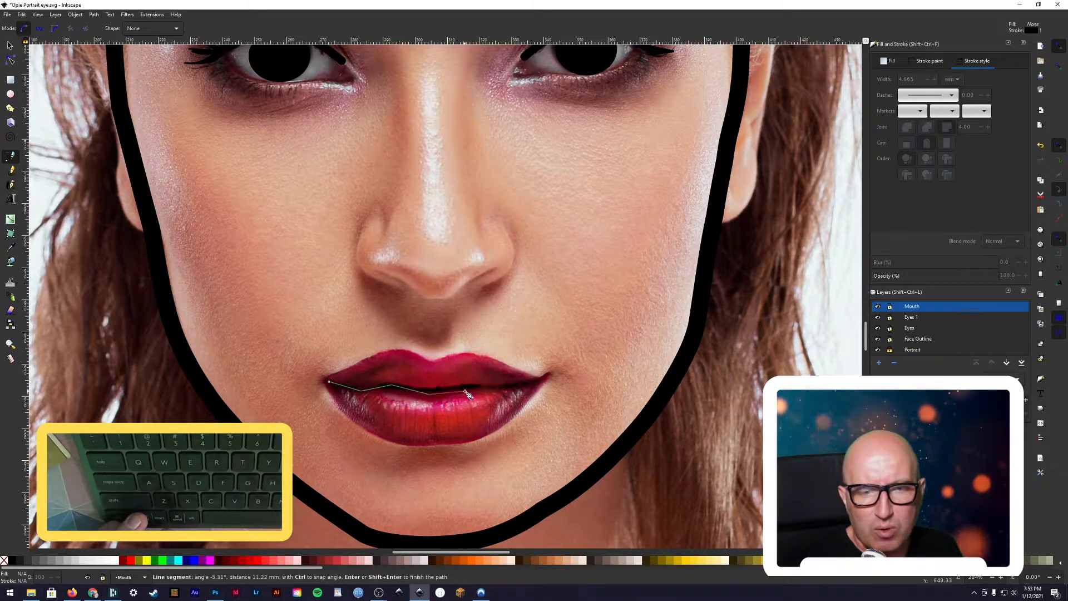
pyautogui.click(501, 390)
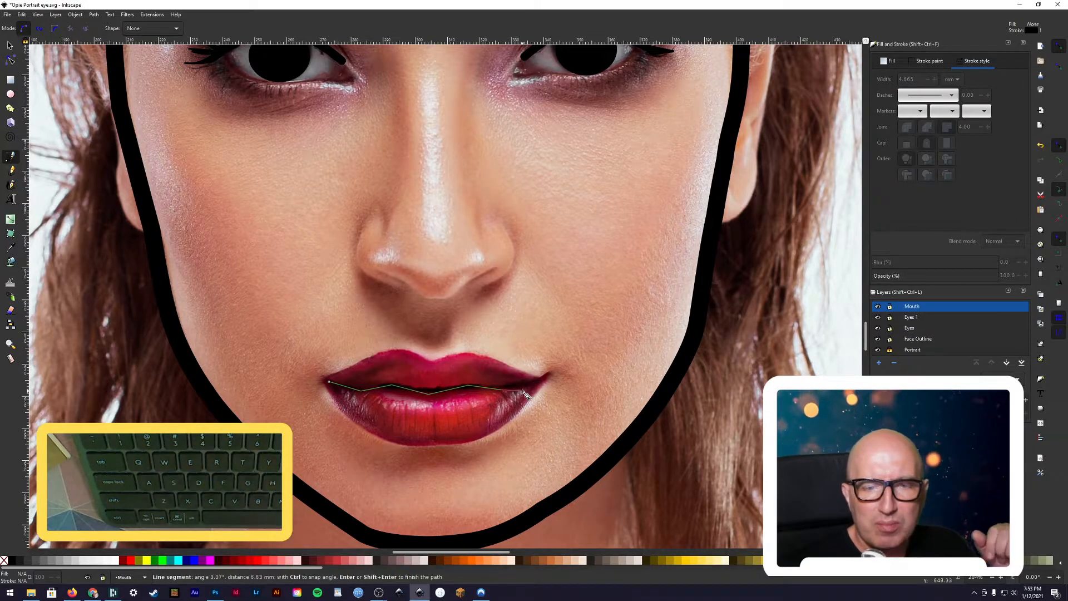
pyautogui.click(533, 393)
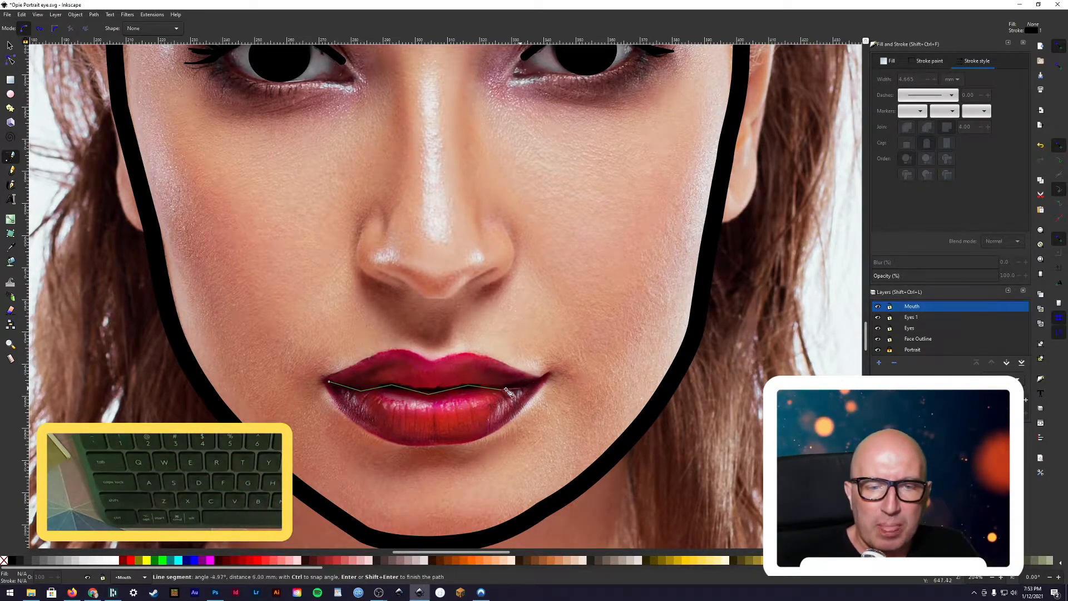
pyautogui.doubleClick(536, 385)
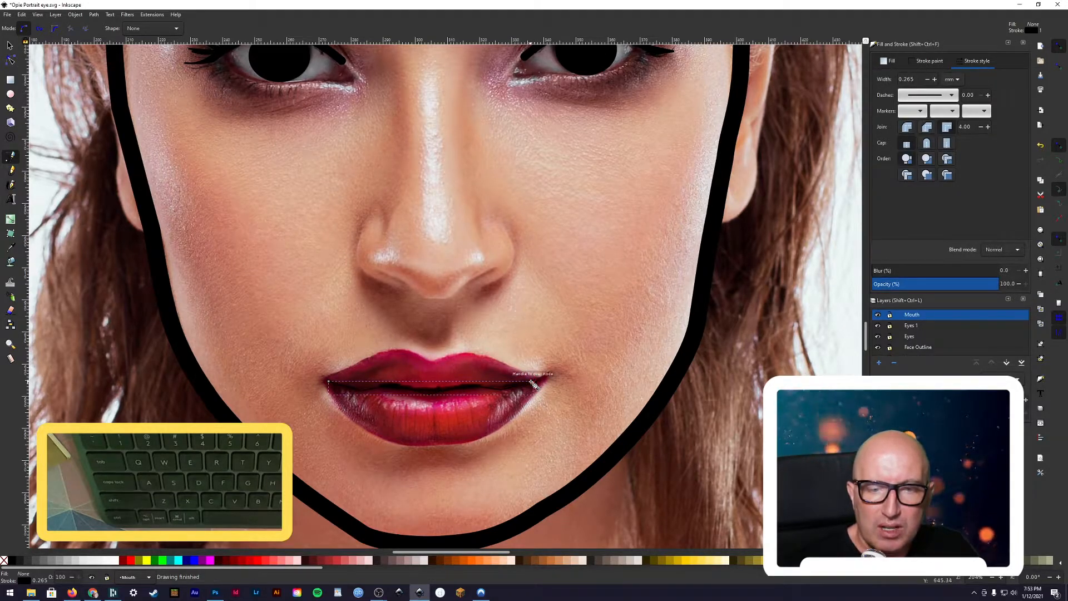
# Set the new mouth line's stroke width to 3.365 mm.
pyautogui.click(934, 79)
pyautogui.click(928, 79)
pyautogui.click(927, 79)
pyautogui.click(928, 79)
pyautogui.click(928, 79)
pyautogui.click(929, 80)
pyautogui.click(929, 79)
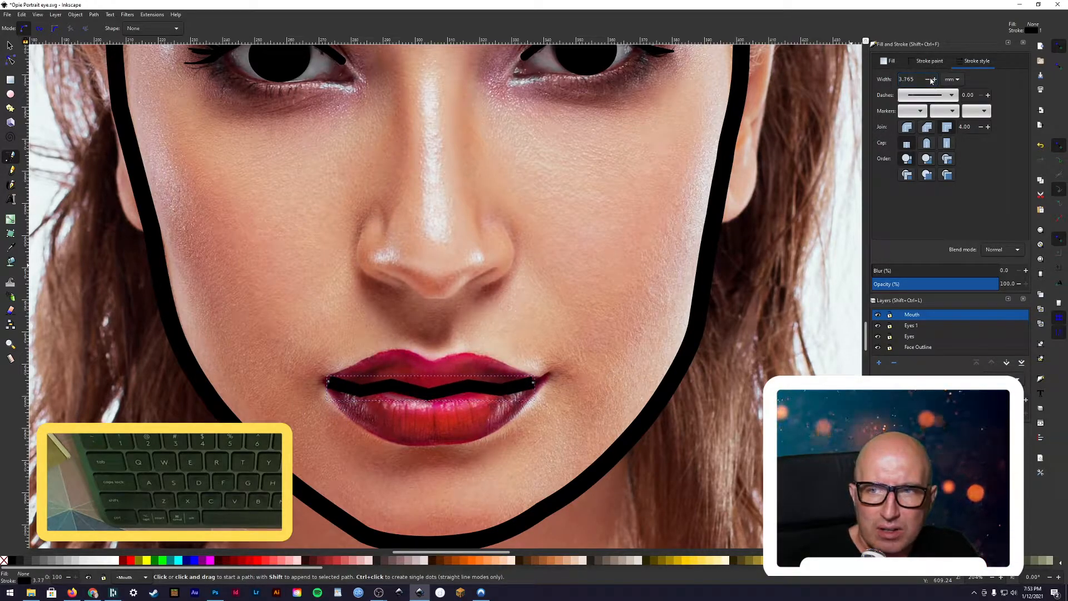
pyautogui.click(929, 79)
pyautogui.click(929, 80)
pyautogui.click(929, 80)
pyautogui.click(929, 79)
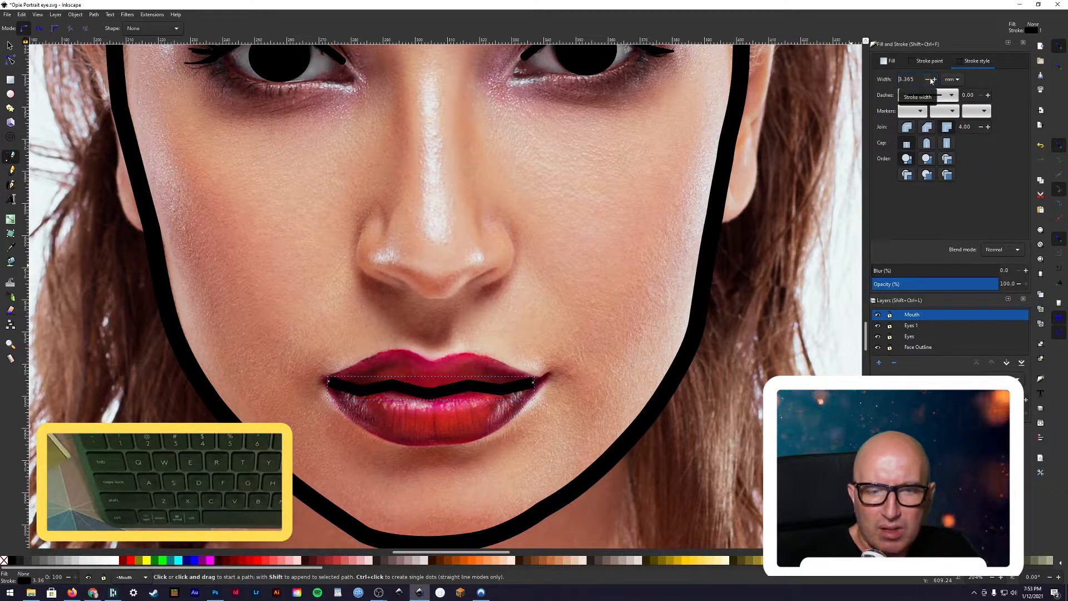
pyautogui.click(929, 79)
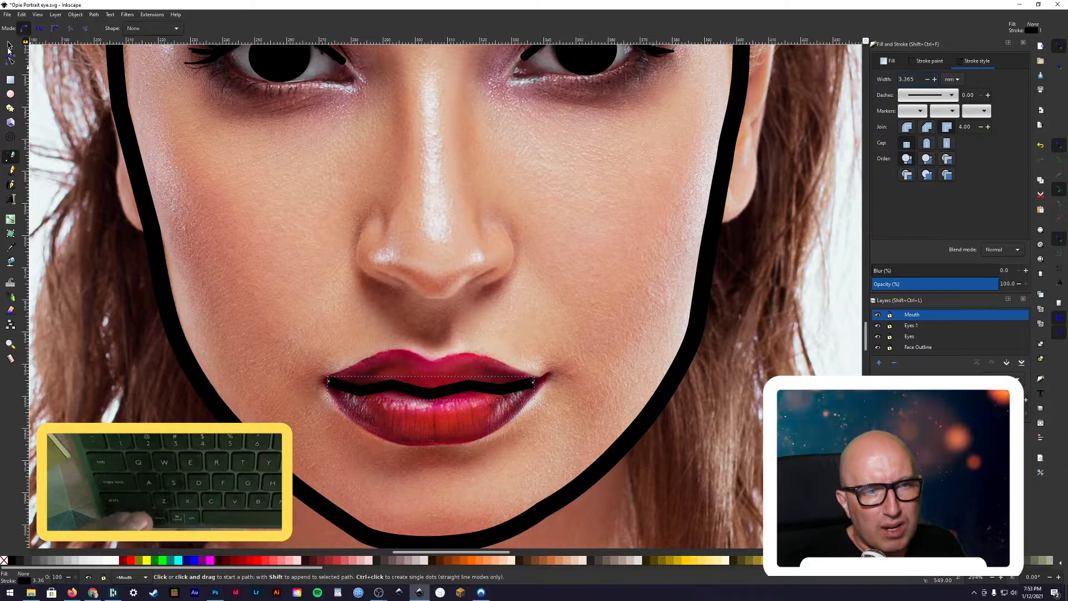
# Curve the mouth line at its second, third and centre nodes from the left, and give the stroke round caps.
pyautogui.press('n')
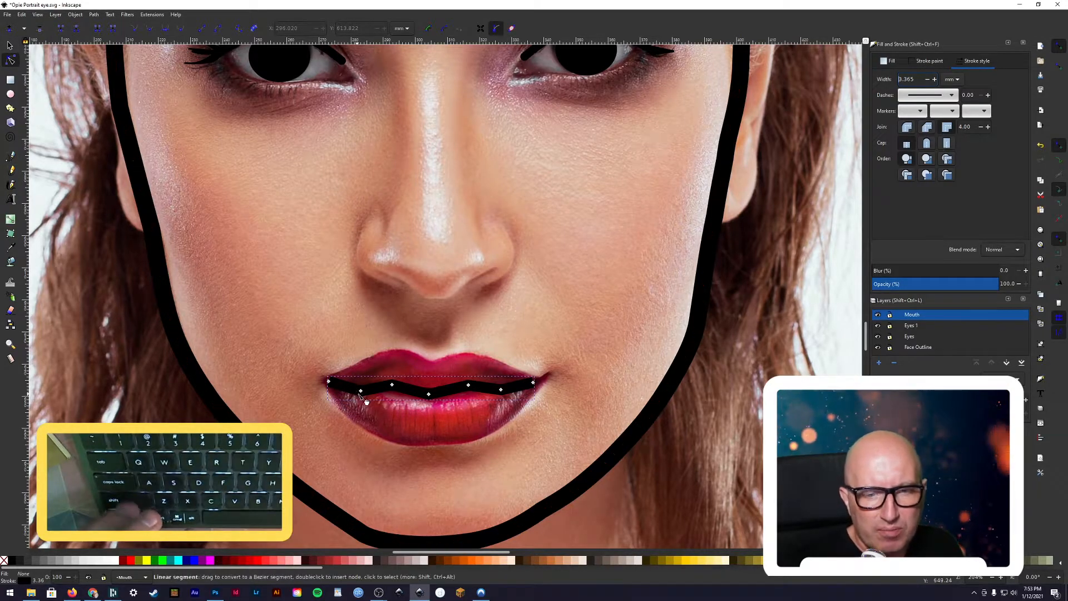
pyautogui.scroll(1, 360, 398)
pyautogui.scroll(-4, 361, 409)
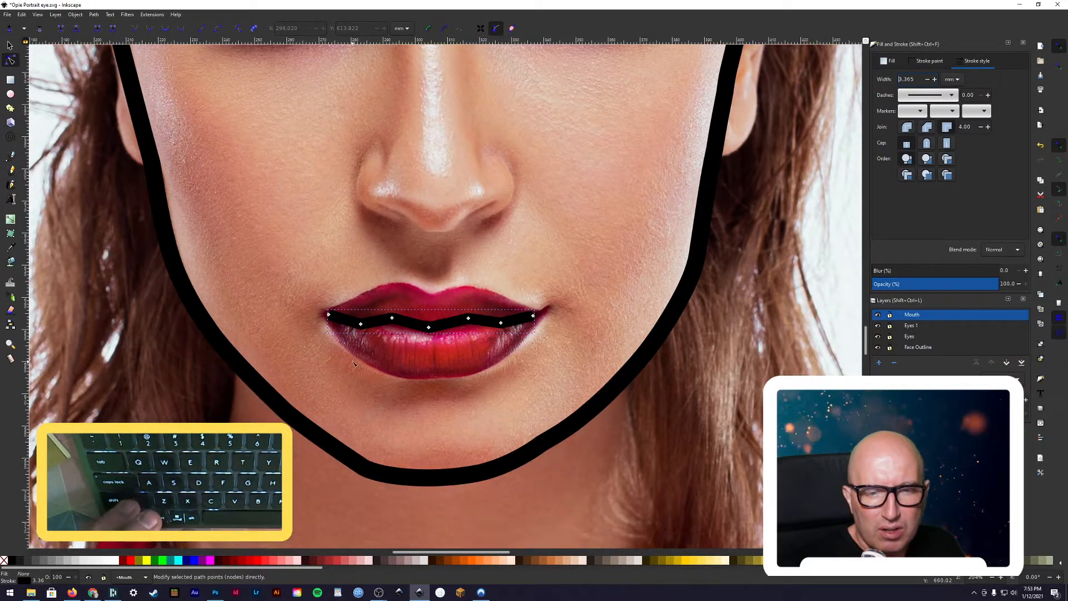
pyautogui.scroll(3, 354, 362)
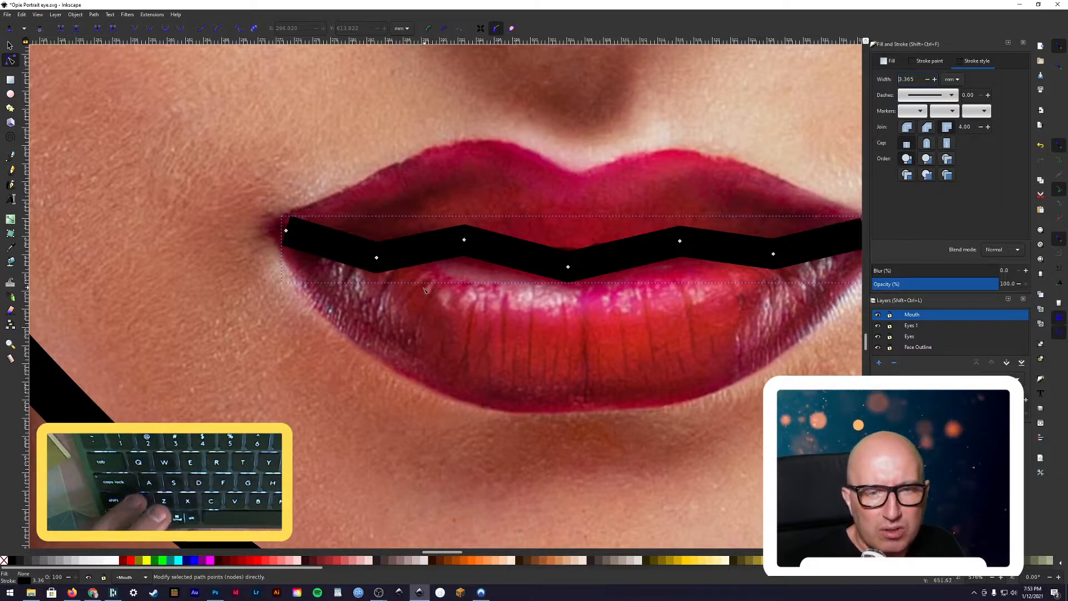
pyautogui.moveTo(377, 259)
pyautogui.mouseDown()
pyautogui.moveTo(409, 256)
pyautogui.moveTo(345, 255)
pyautogui.mouseUp()
pyautogui.click(926, 144)
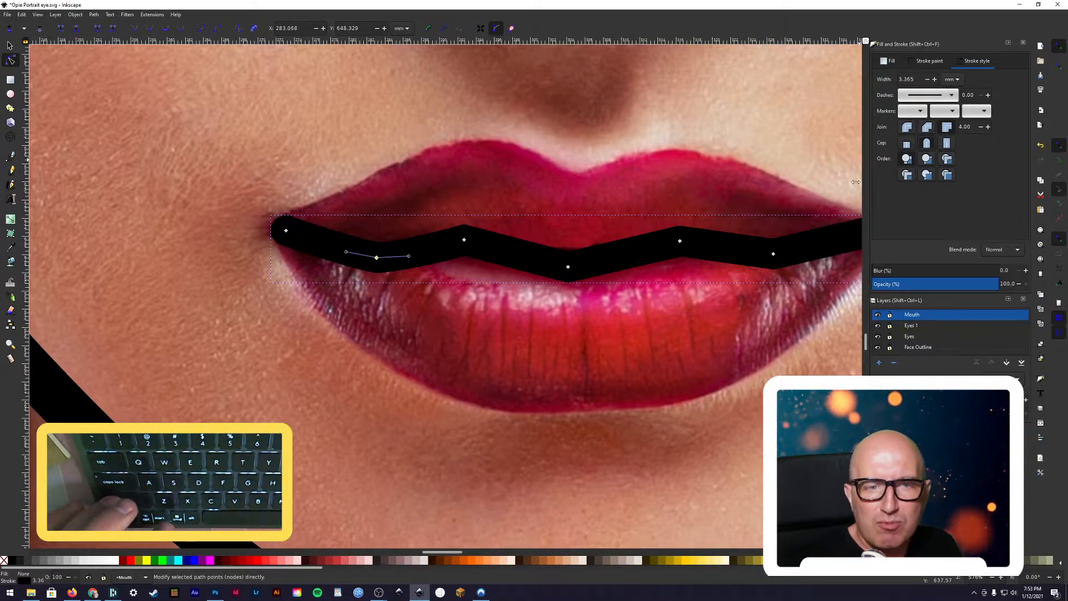
pyautogui.moveTo(464, 239); pyautogui.dragTo(491, 239)
pyautogui.moveTo(568, 267)
pyautogui.mouseDown()
pyautogui.moveTo(567, 276)
pyautogui.moveTo(535, 265)
pyautogui.moveTo(606, 265)
pyautogui.mouseUp()
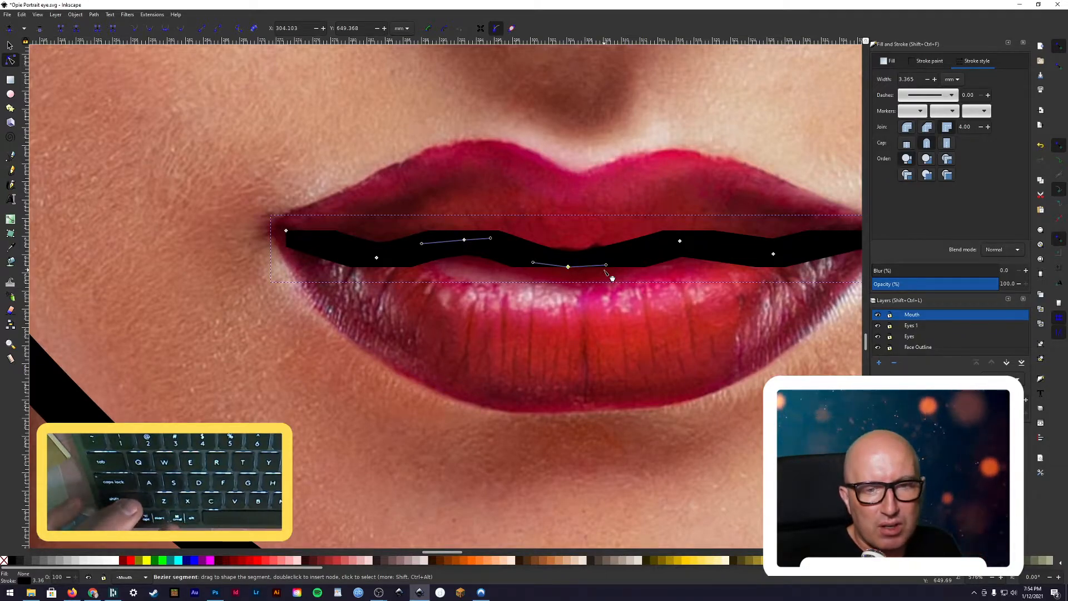
# Curve the mouth line at the two nodes between its centre and right end, and nudge the centre node slightly to the right.
pyautogui.hscroll(8, 610, 277)
pyautogui.hscroll(3, 585, 296)
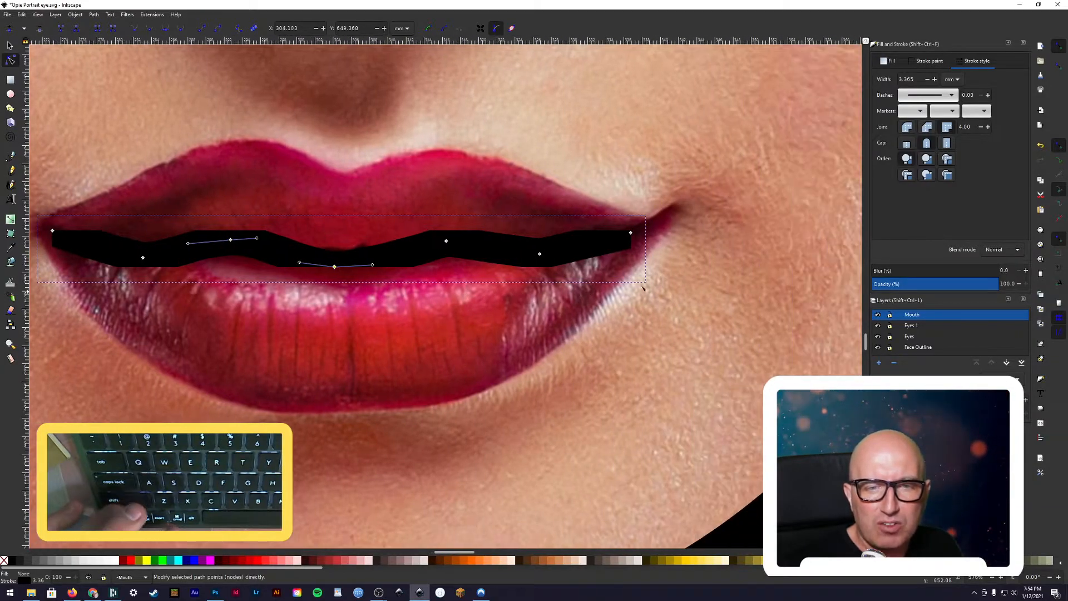
pyautogui.moveTo(446, 241)
pyautogui.mouseDown()
pyautogui.moveTo(489, 241)
pyautogui.moveTo(417, 241)
pyautogui.mouseUp()
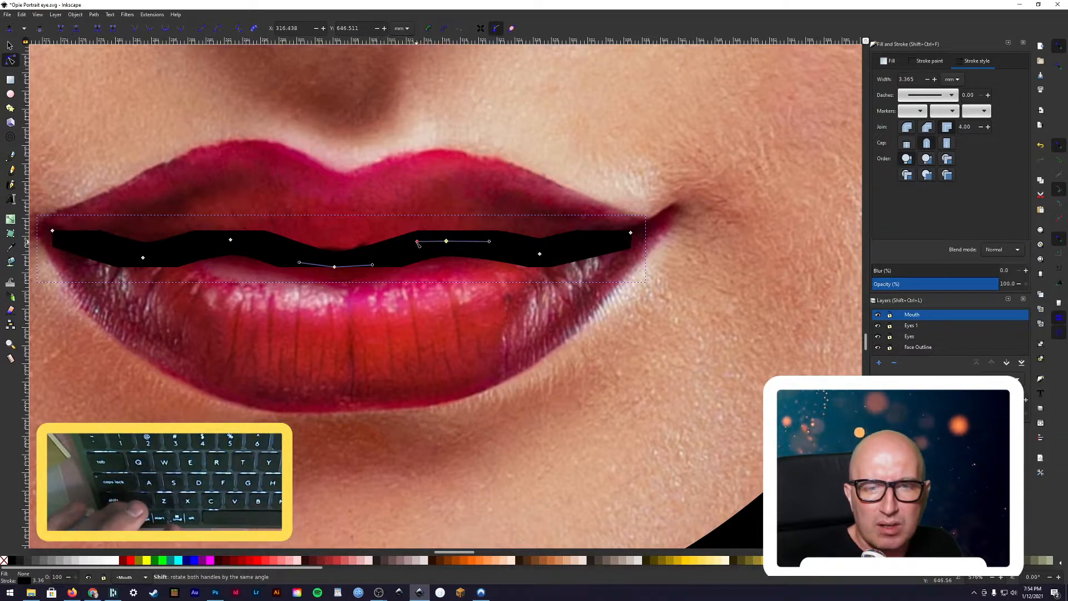
pyautogui.click(539, 254)
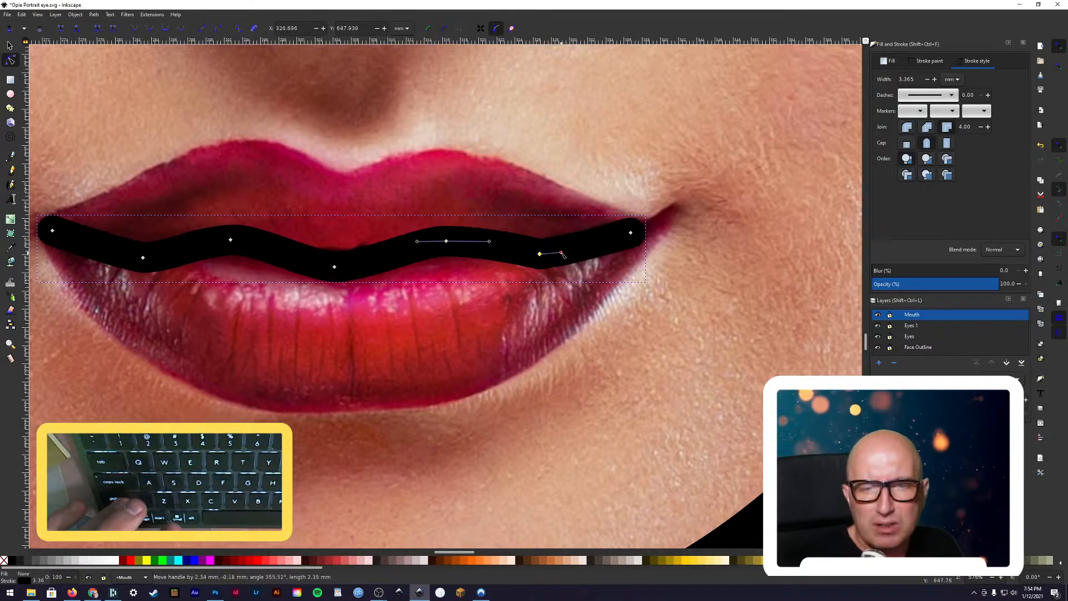
pyautogui.moveTo(539, 254); pyautogui.dragTo(519, 252)
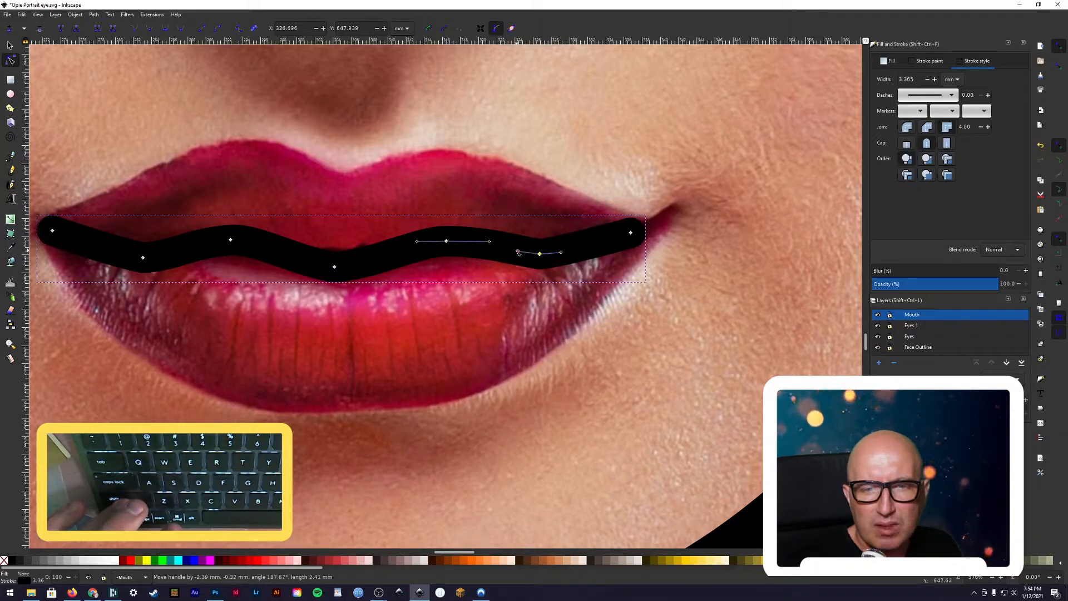
pyautogui.click(335, 268)
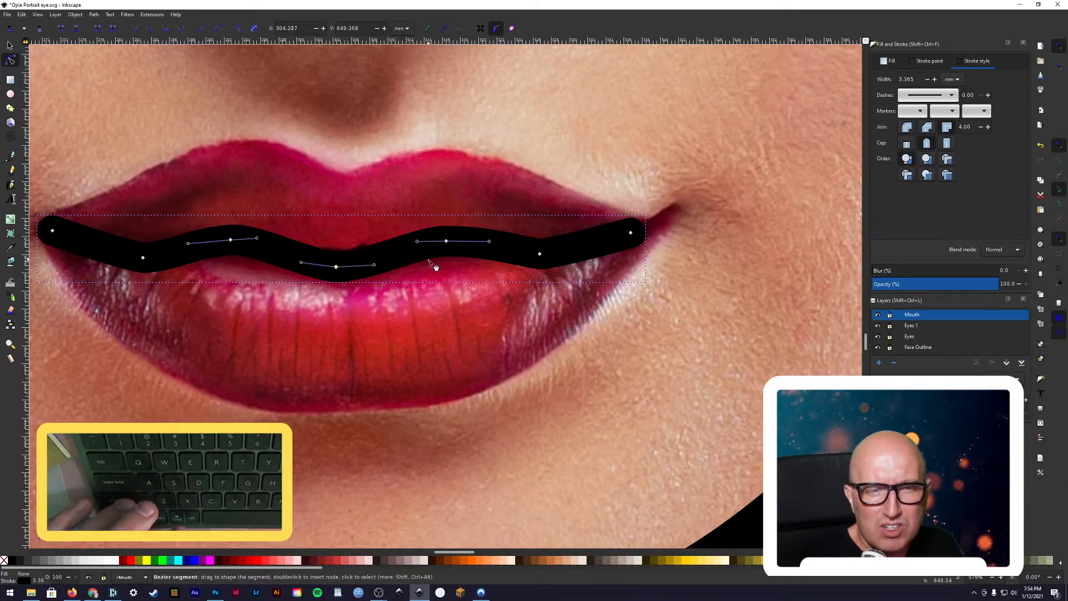
pyautogui.scroll(-1, 489, 228)
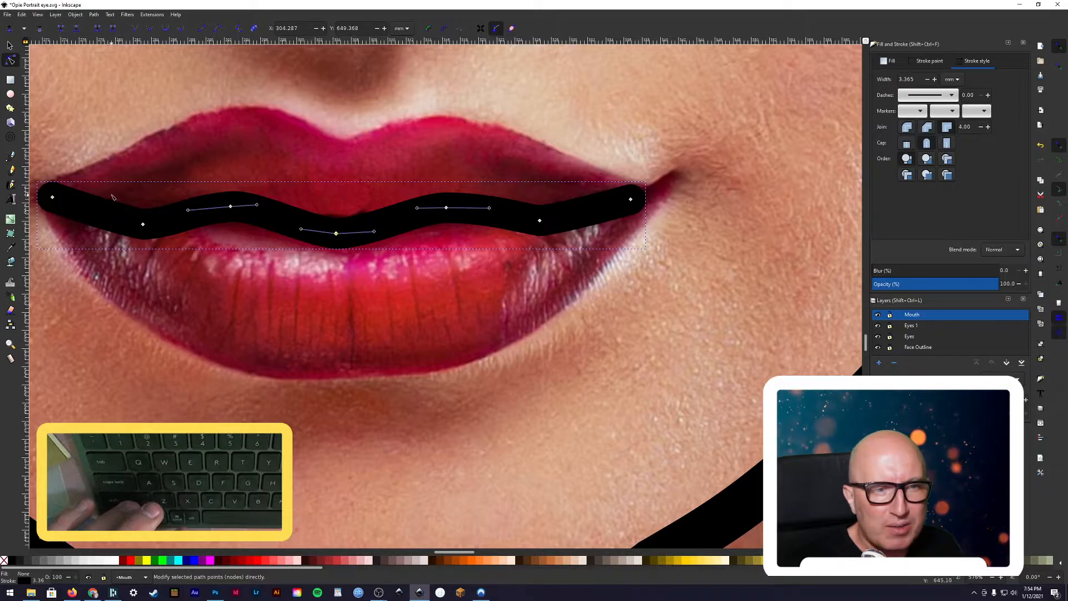
pyautogui.click(10, 156)
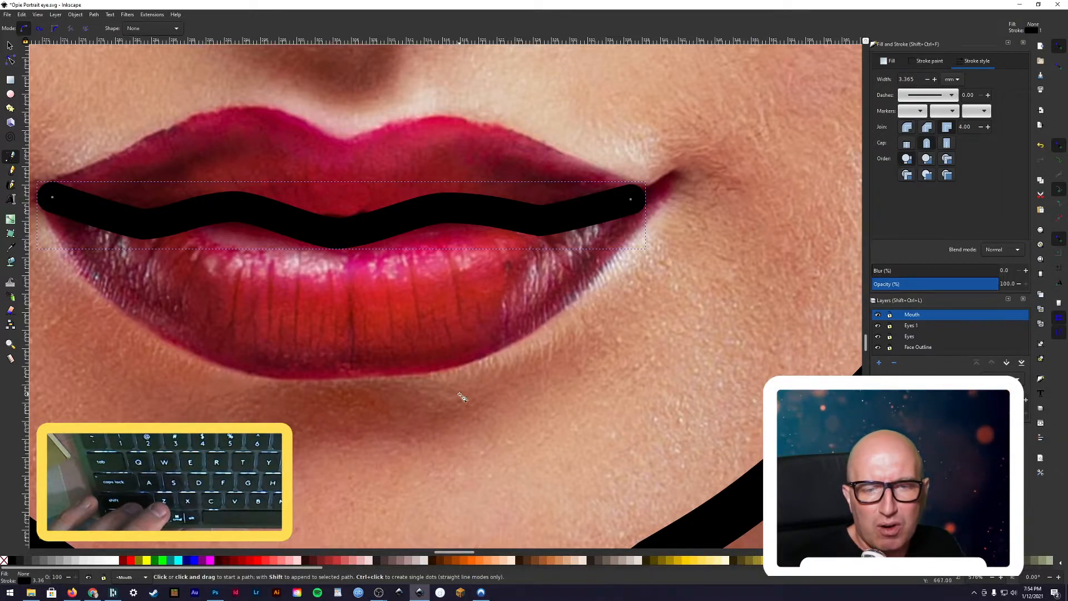
pyautogui.click(199, 412)
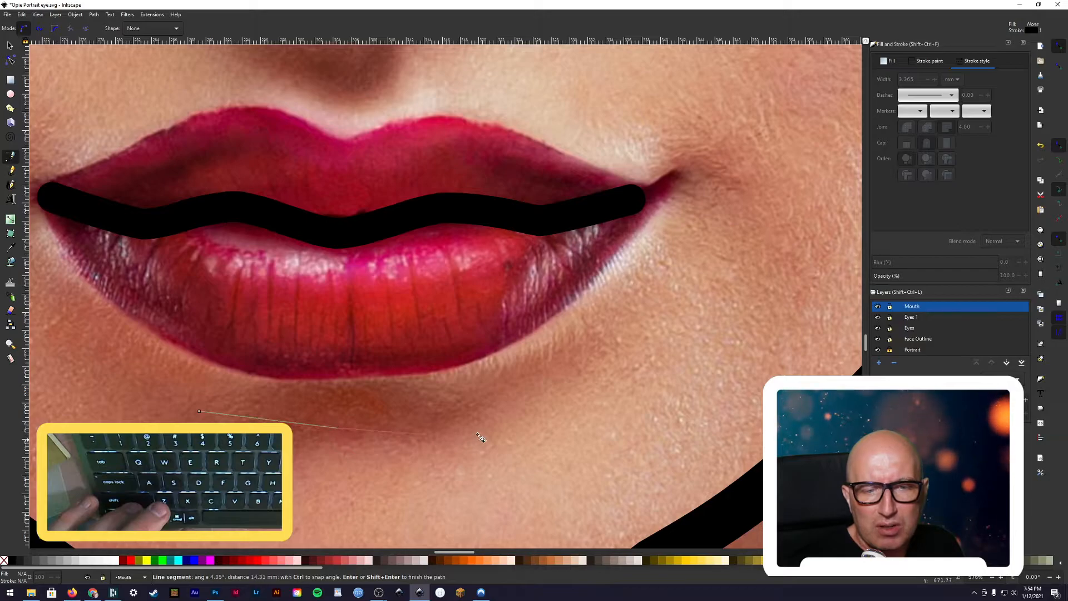
pyautogui.doubleClick(504, 409)
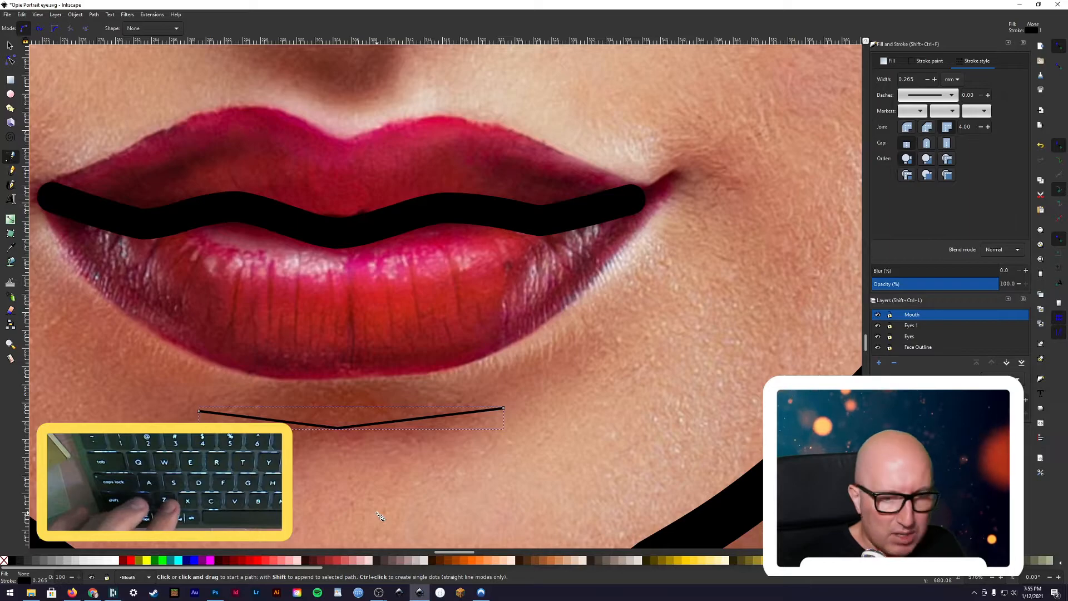
pyautogui.hotkey('ctrl', 'z')
# Draw a shallow V-shaped three-node line below the lower lip and set its stroke width to 3.365 mm.
pyautogui.click(211, 410)
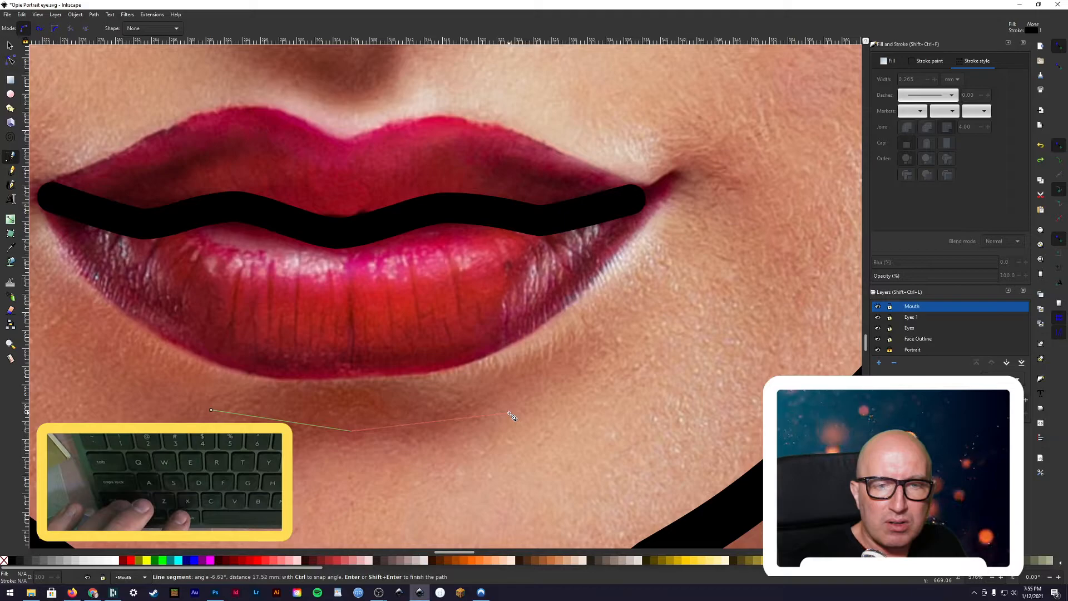
pyautogui.doubleClick(512, 413)
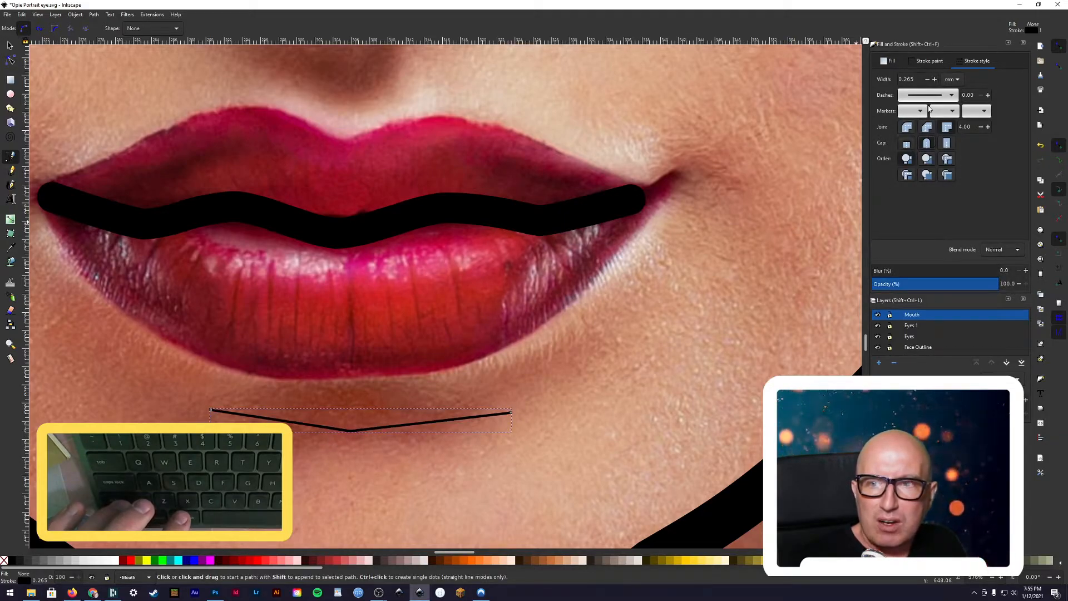
pyautogui.click(934, 79)
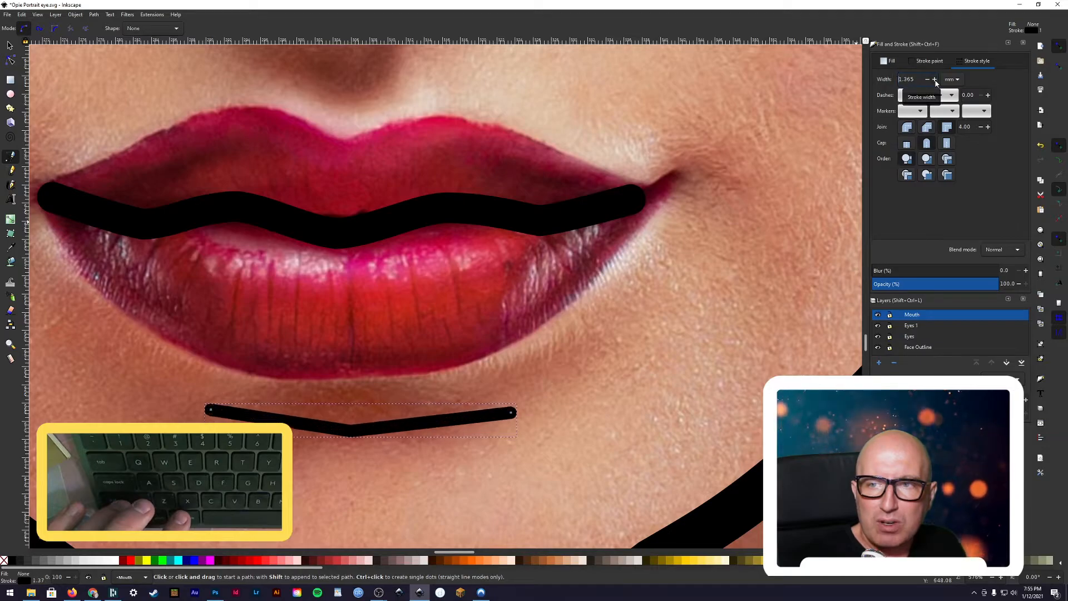
pyautogui.click(935, 79)
pyautogui.click(934, 79)
pyautogui.click(935, 79)
pyautogui.click(935, 79)
pyautogui.click(935, 79)
pyautogui.click(935, 79)
pyautogui.click(935, 79)
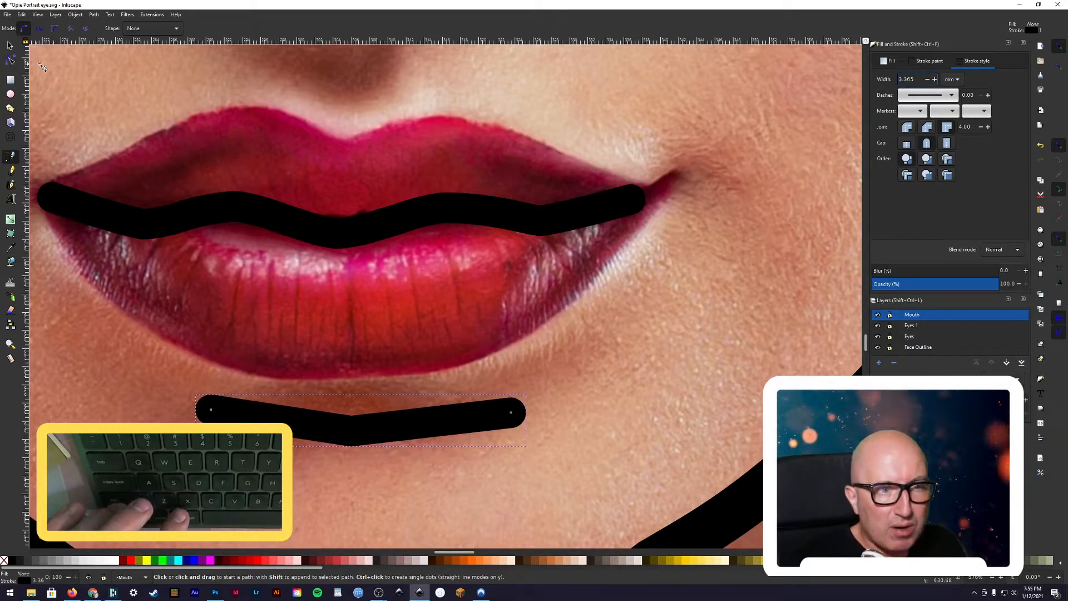
# Smooth the middle node of the line below the lower lip into a curve and move that node slightly downward.
pyautogui.click(9, 62)
pyautogui.moveTo(351, 431); pyautogui.dragTo(302, 430)
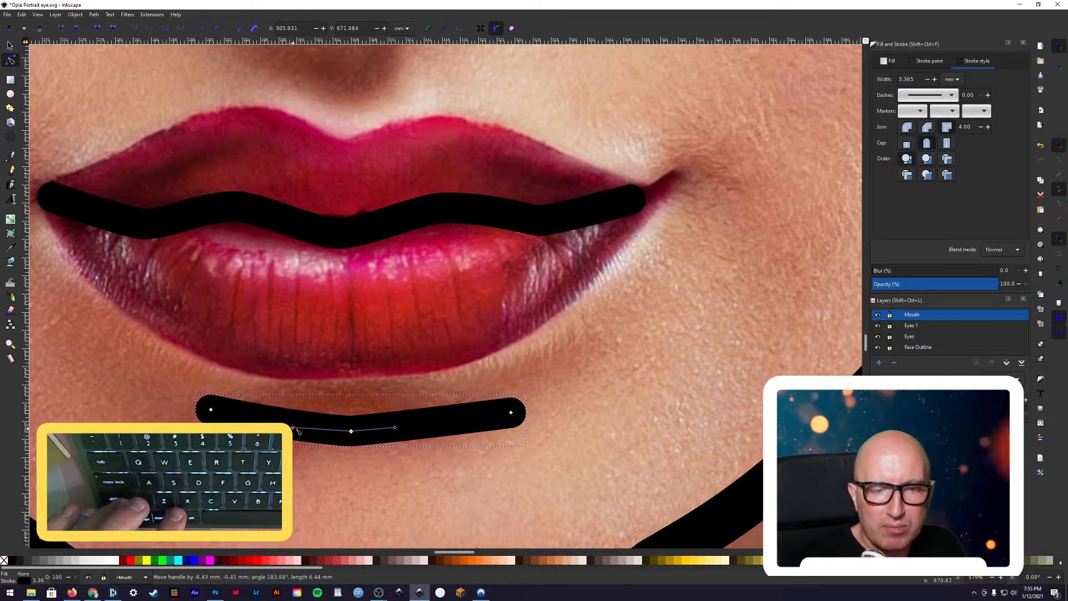
pyautogui.moveTo(351, 431); pyautogui.dragTo(353, 435)
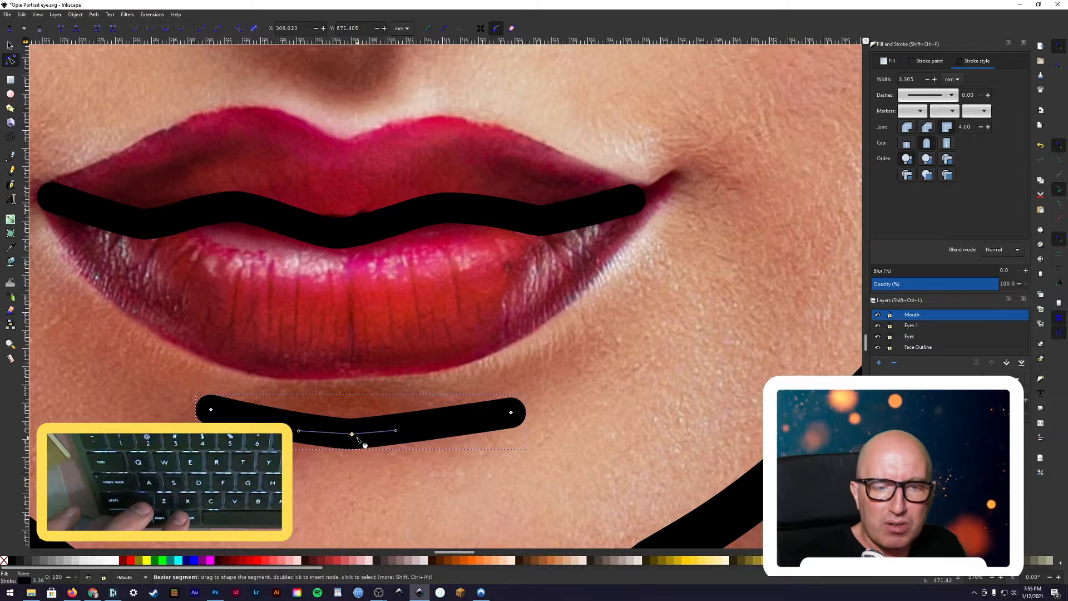
pyautogui.scroll(-5, 425, 478)
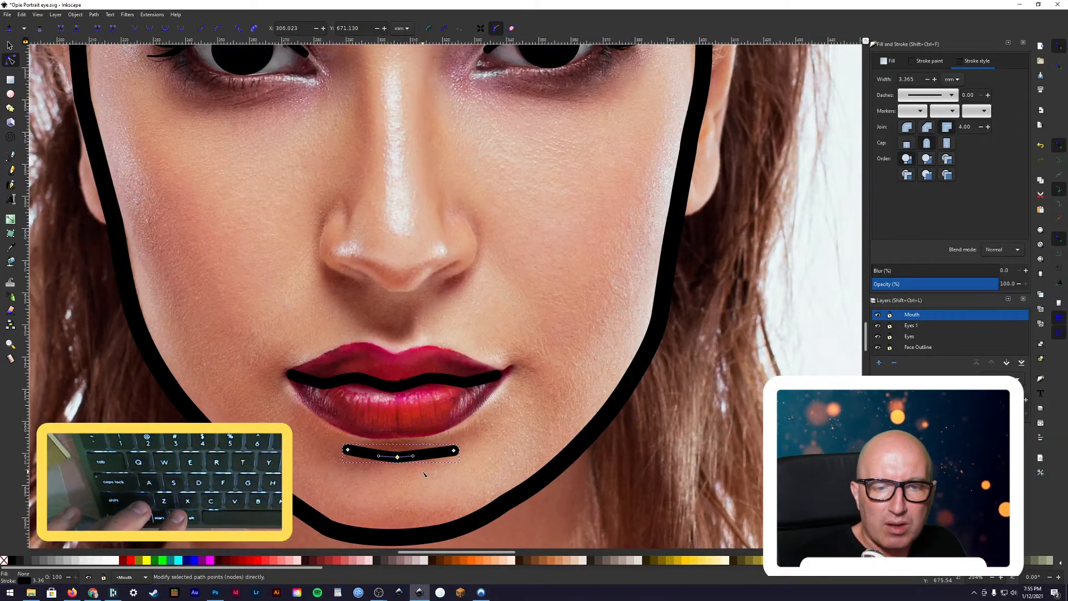
# Check the line below the lower lip against the whole face and deselect it.
pyautogui.scroll(-2, 425, 484)
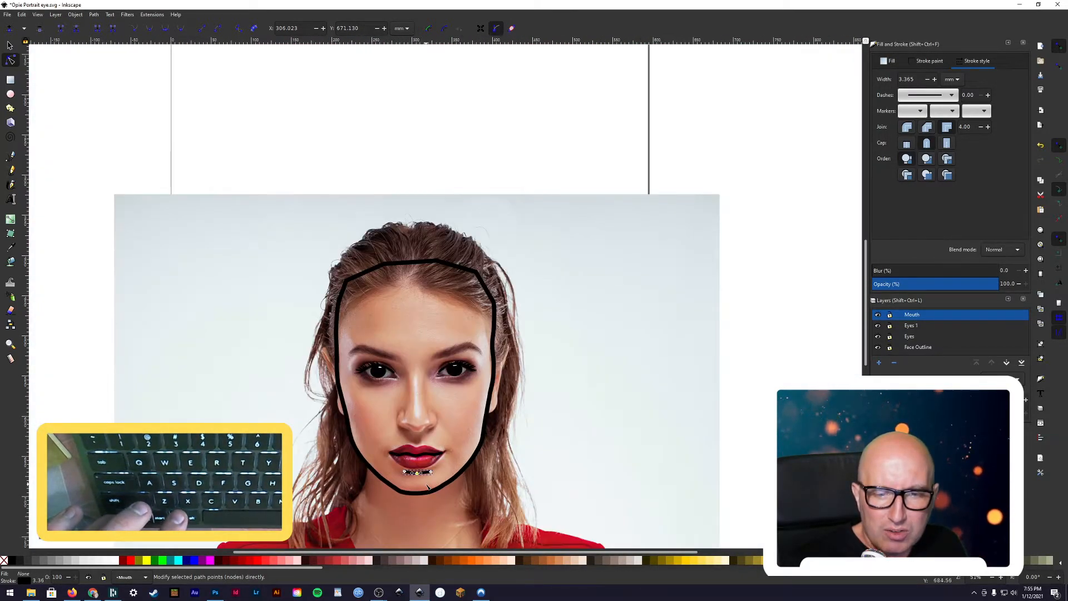
pyautogui.scroll(2, 441, 471)
pyautogui.click(467, 464)
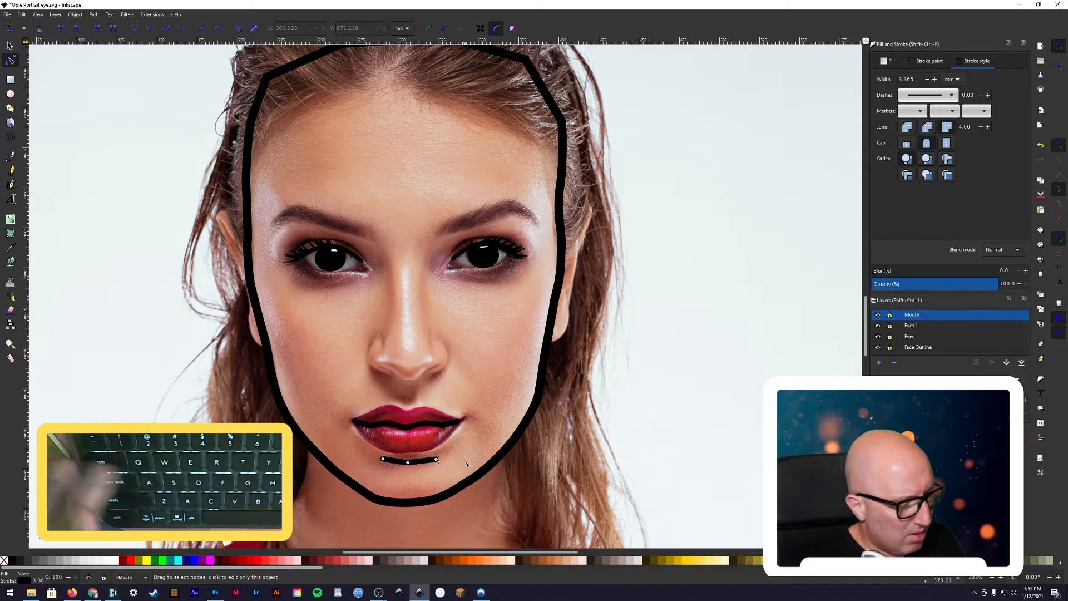
pyautogui.click(9, 45)
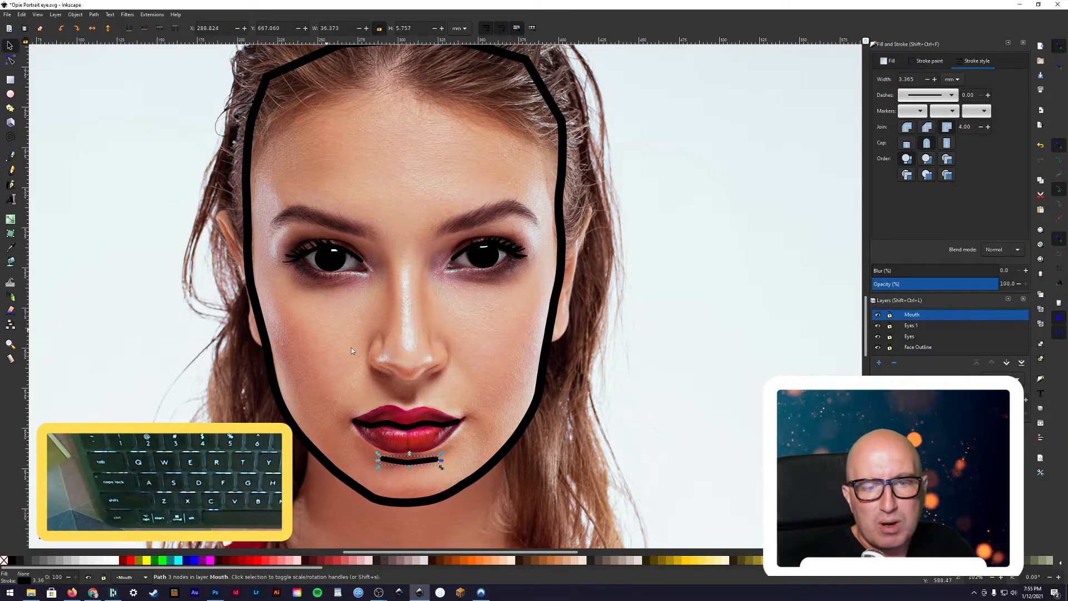
pyautogui.click(475, 448)
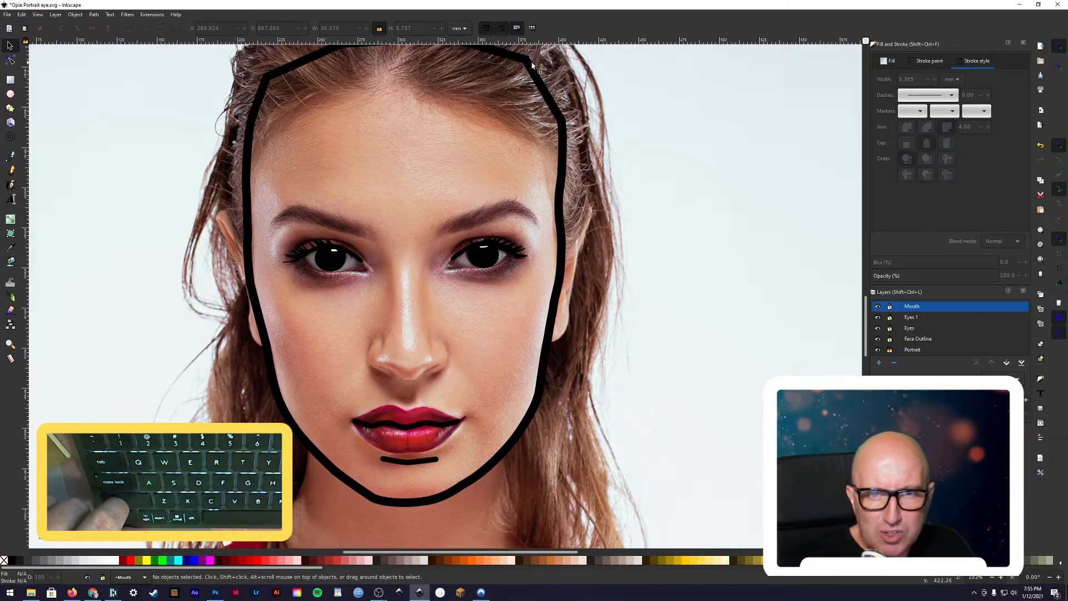
pyautogui.hscroll(-1, 409, 469)
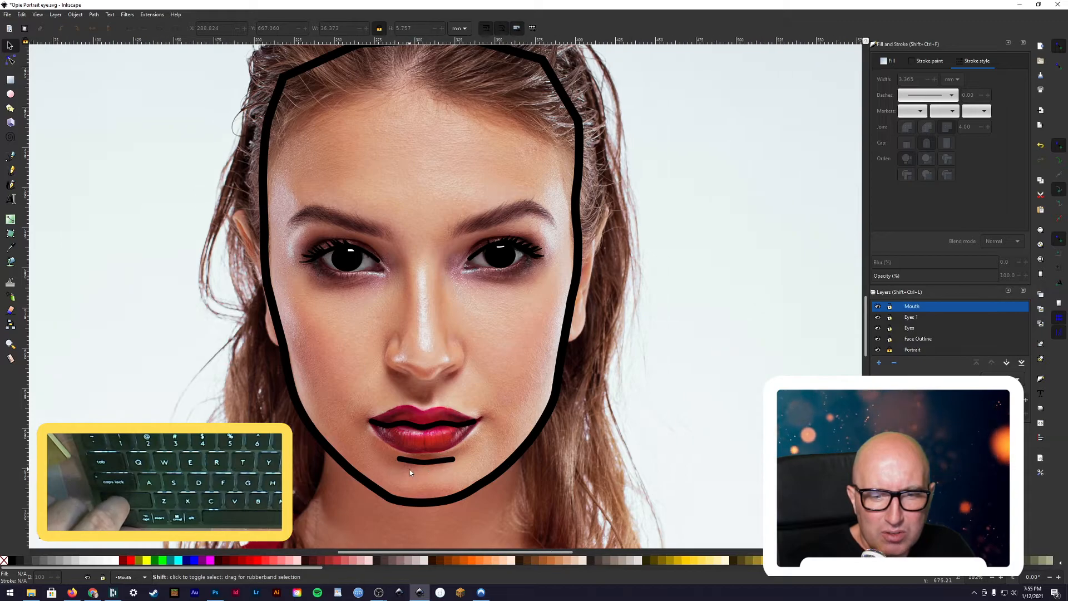
# Move the middle node of the line below the lower lip farther down and lengthen both of its curve handles outward.
pyautogui.scroll(6, 417, 476)
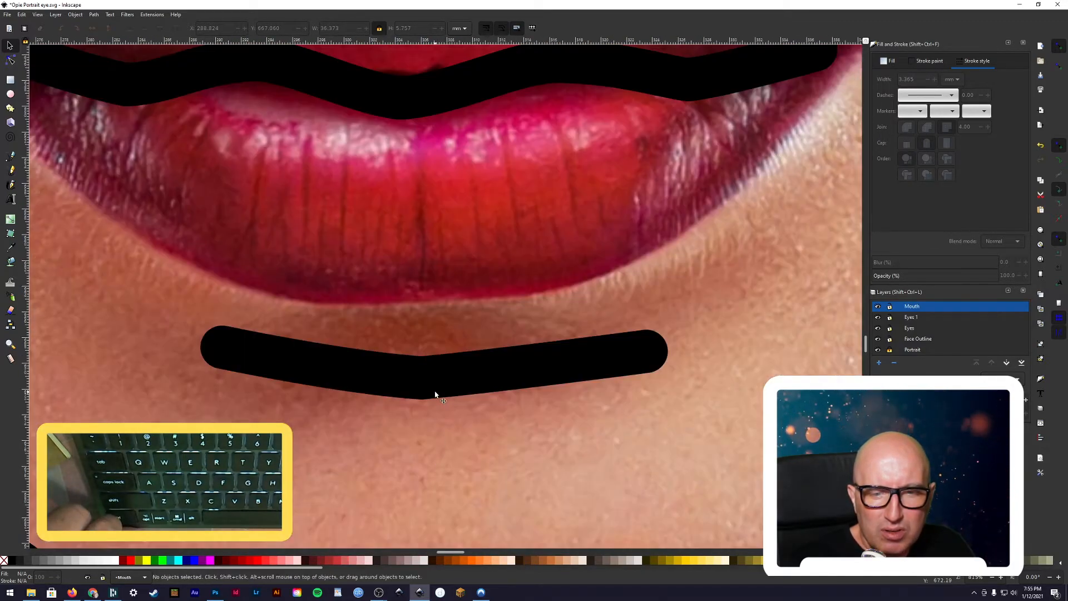
pyautogui.click(432, 388)
pyautogui.doubleClick(429, 383)
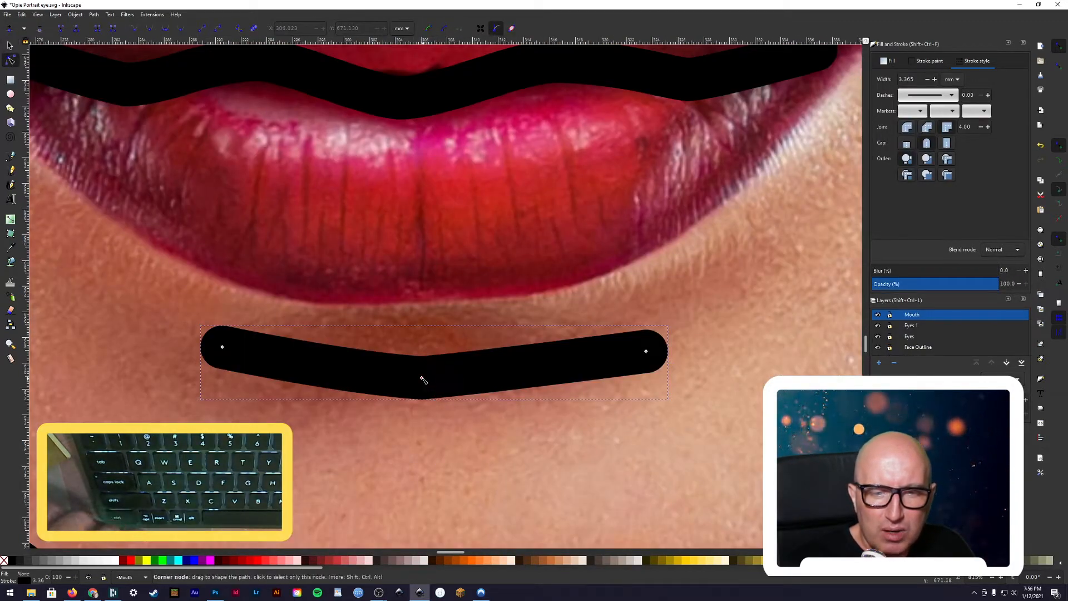
pyautogui.moveTo(423, 379); pyautogui.dragTo(502, 381)
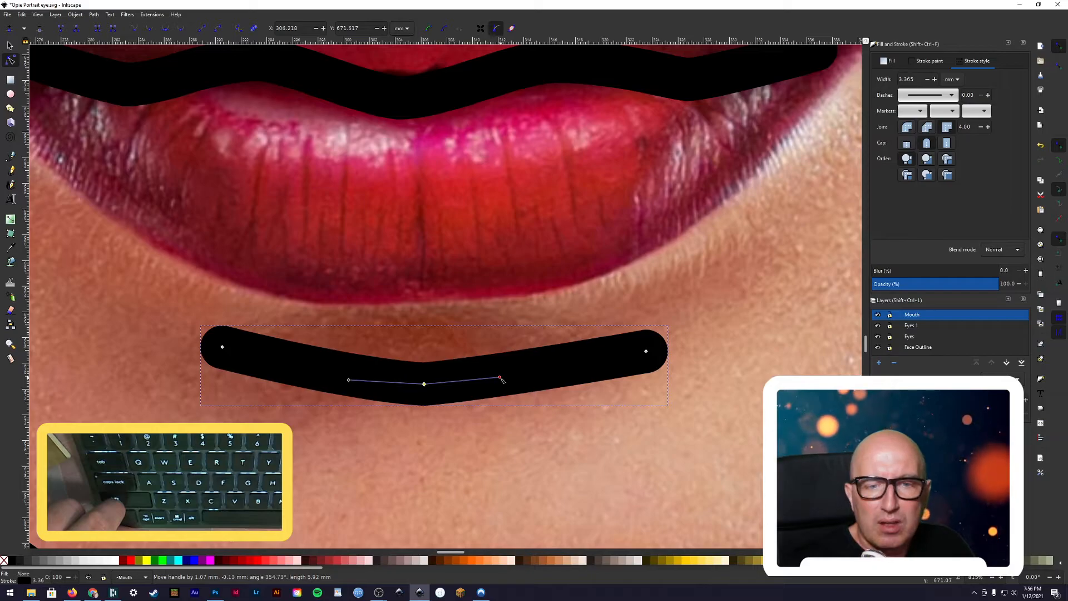
pyautogui.moveTo(424, 383); pyautogui.dragTo(421, 406)
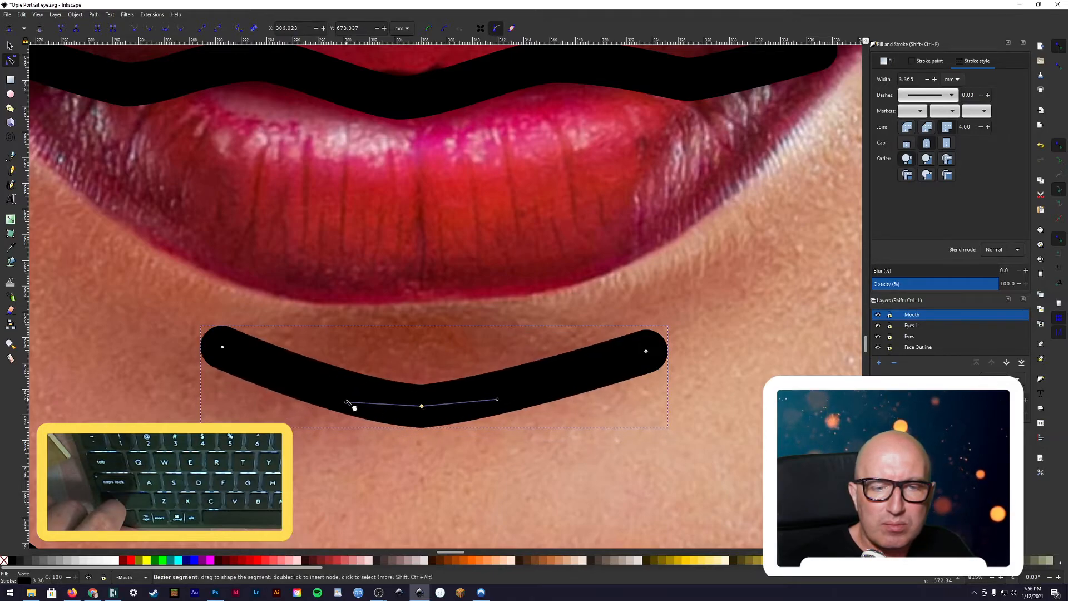
pyautogui.moveTo(348, 401); pyautogui.dragTo(286, 395)
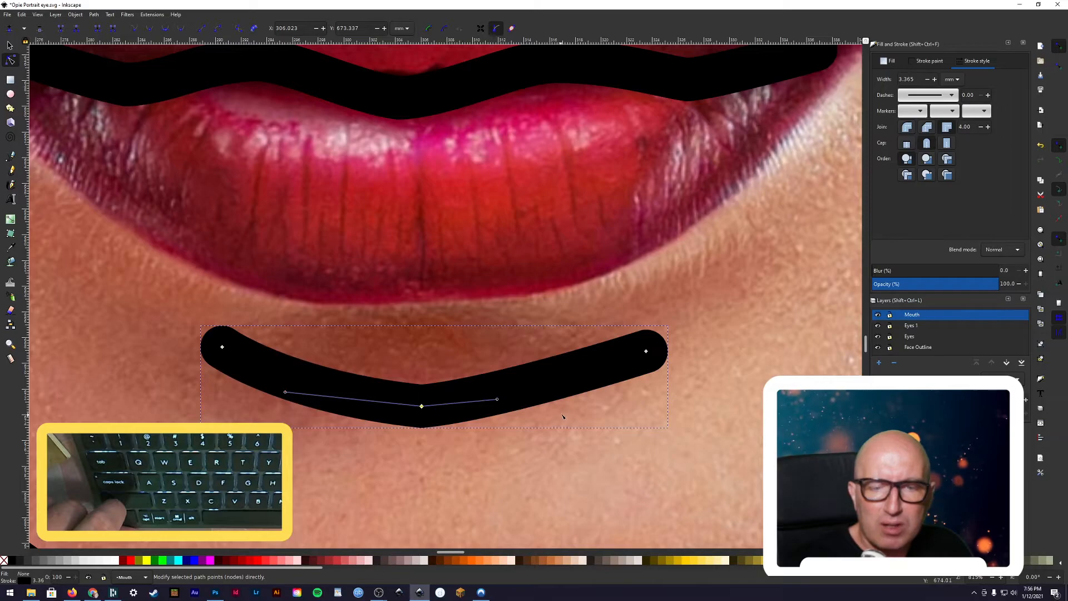
pyautogui.moveTo(497, 399); pyautogui.dragTo(592, 388)
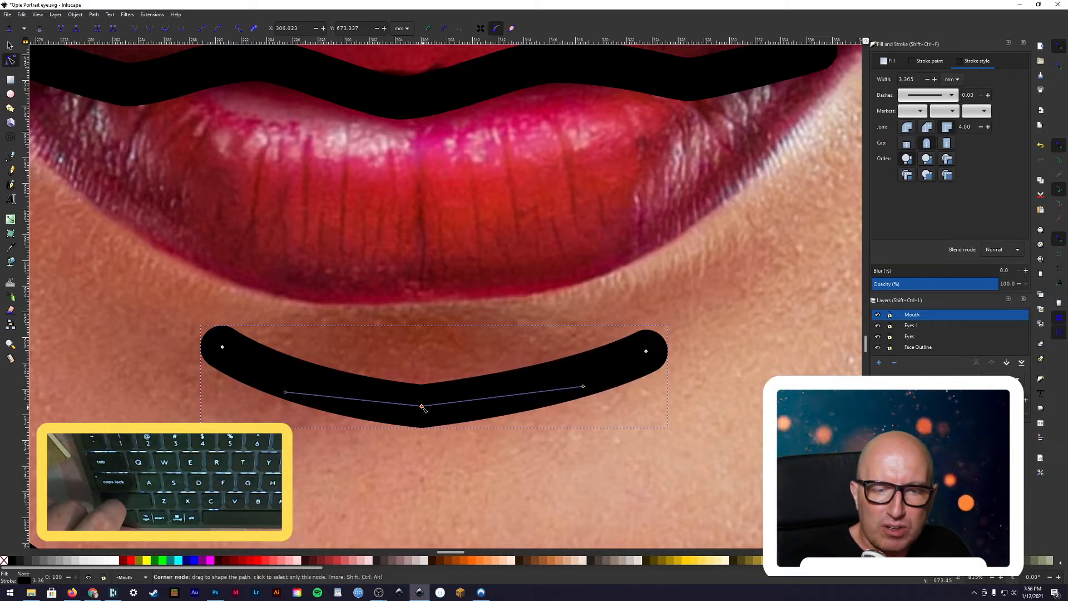
pyautogui.moveTo(423, 407); pyautogui.dragTo(422, 400)
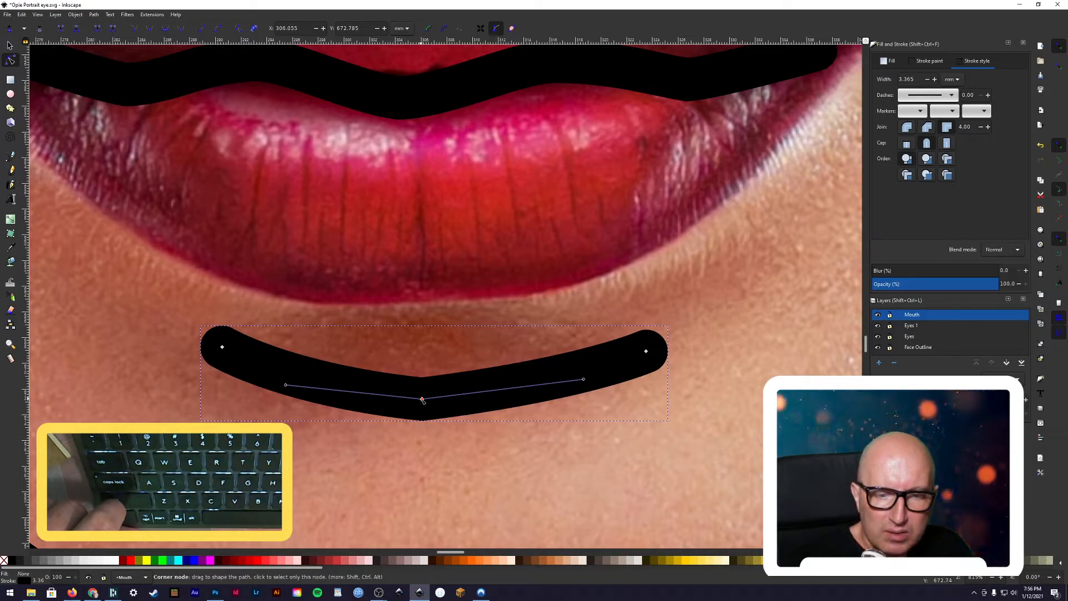
pyautogui.moveTo(422, 400)
pyautogui.mouseDown()
pyautogui.moveTo(422, 382)
pyautogui.moveTo(419, 408)
pyautogui.mouseUp()
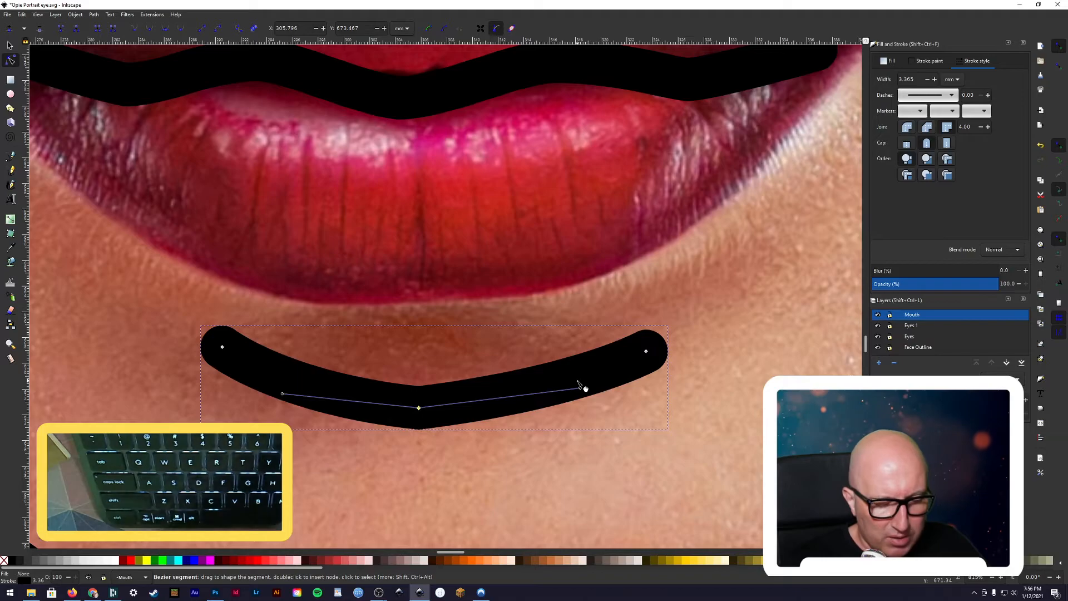
# Delete the middle node of the line below the lower lip and adjust both end nodes' handles into one shallow, even curve.
pyautogui.press('Delete')
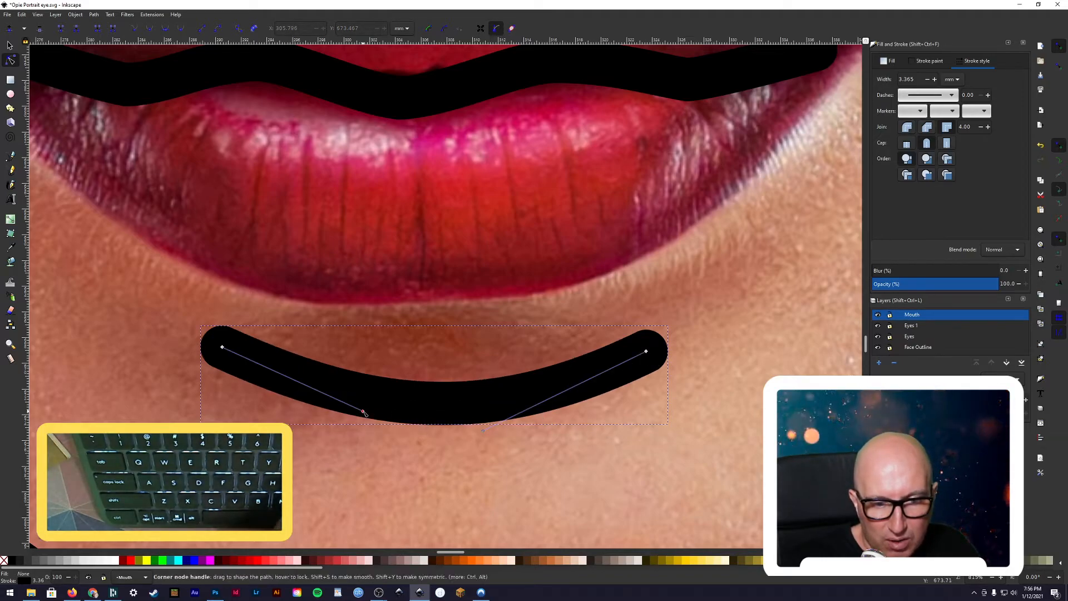
pyautogui.moveTo(365, 415)
pyautogui.mouseDown()
pyautogui.moveTo(365, 424)
pyautogui.moveTo(364, 401)
pyautogui.mouseUp()
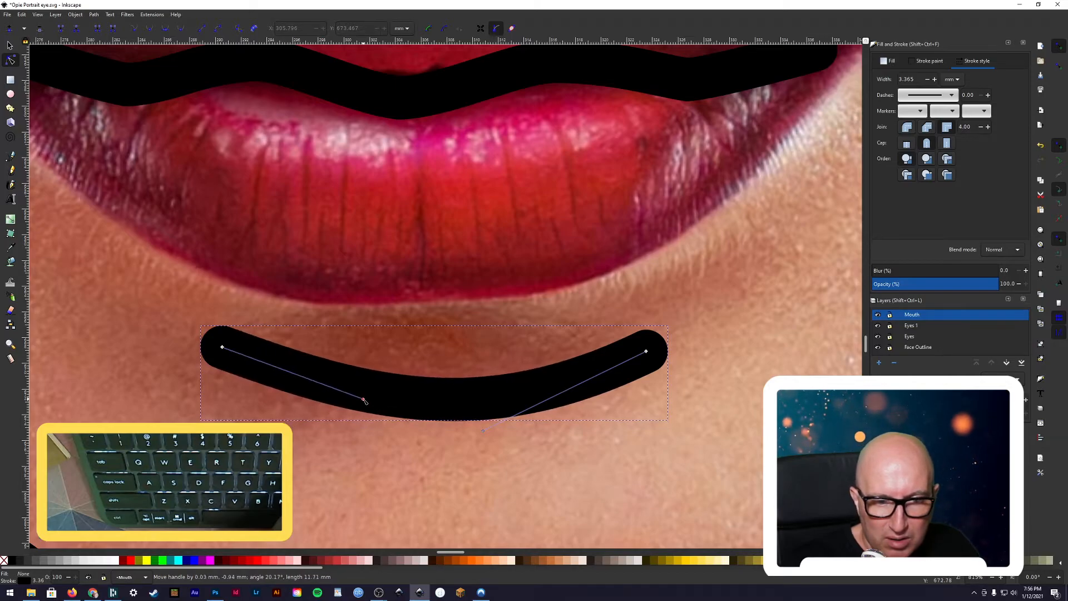
pyautogui.moveTo(483, 430); pyautogui.dragTo(430, 418)
pyautogui.moveTo(369, 404); pyautogui.dragTo(397, 404)
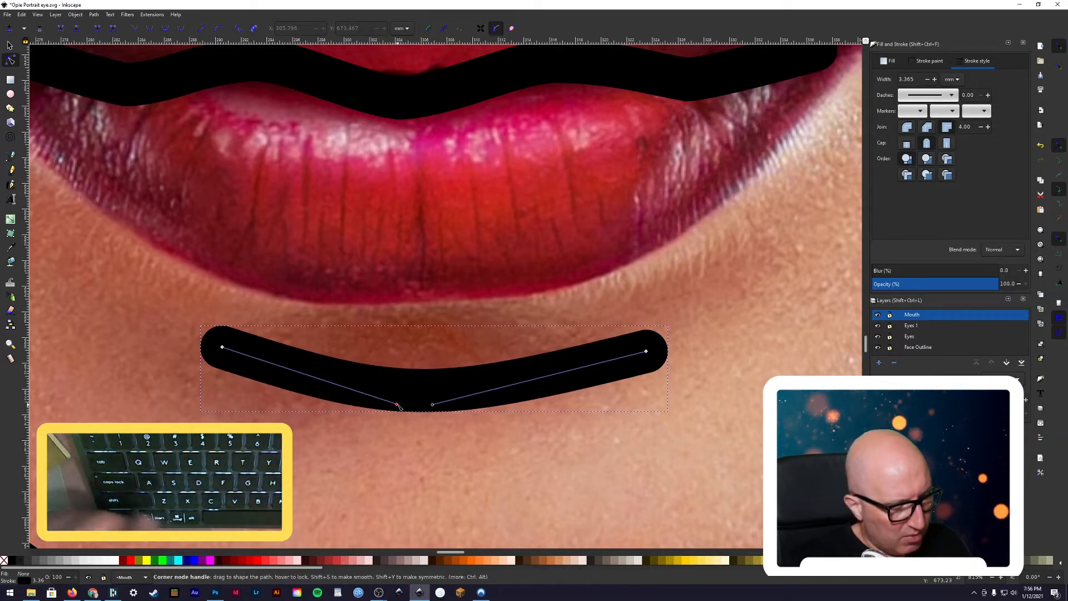
pyautogui.scroll(-6, 423, 422)
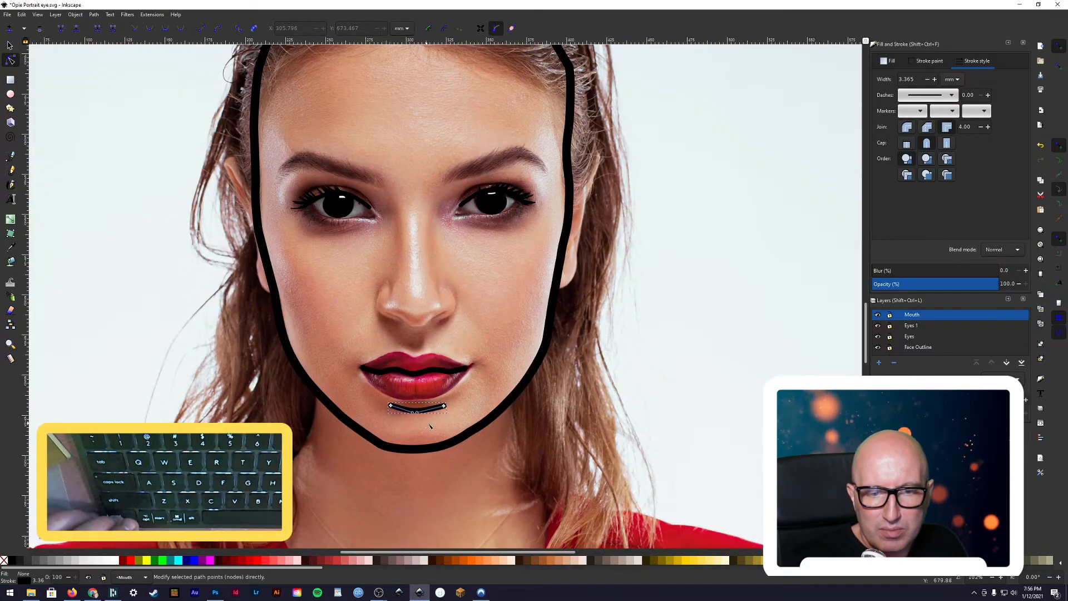
pyautogui.click(655, 404)
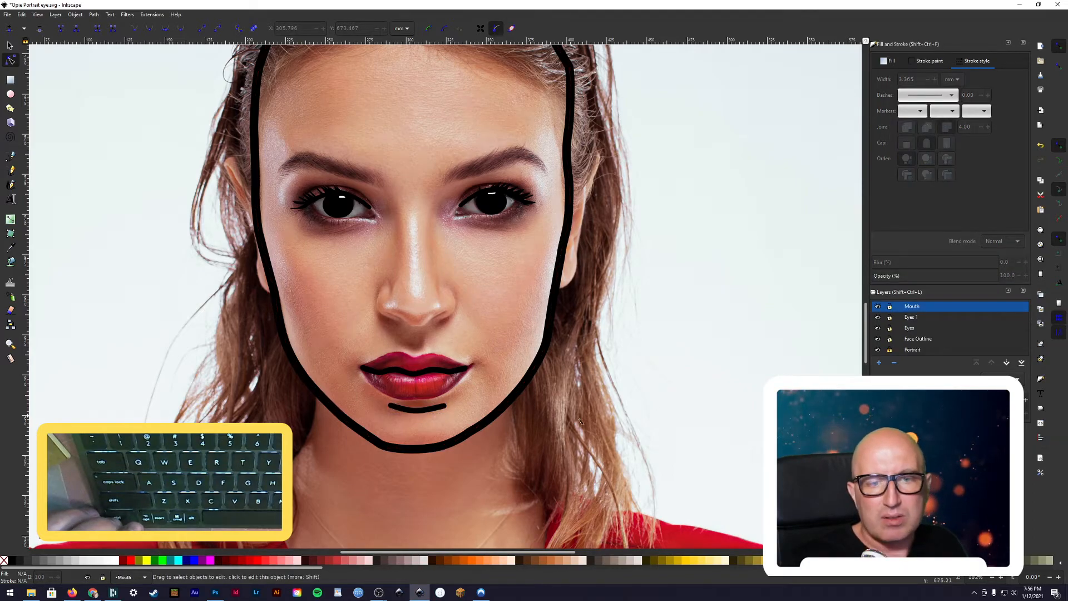
# Fine-tune the bend at the lowest part of the line below the lower lip, then clear the selection.
pyautogui.click(426, 416)
pyautogui.click(439, 409)
pyautogui.moveTo(418, 413); pyautogui.dragTo(423, 413)
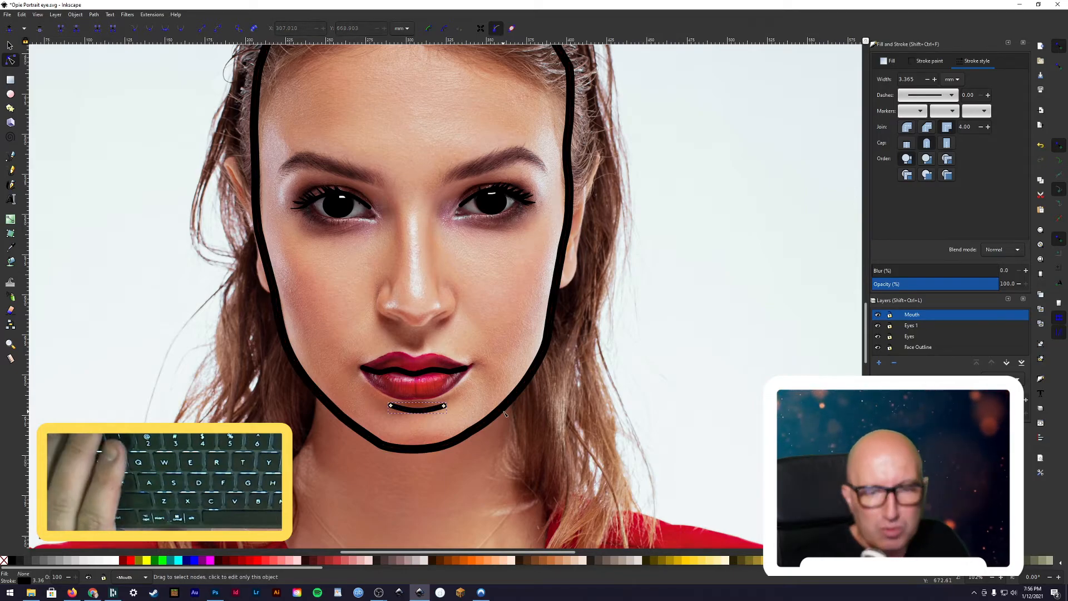
pyautogui.click(514, 394)
pyautogui.press('Escape')
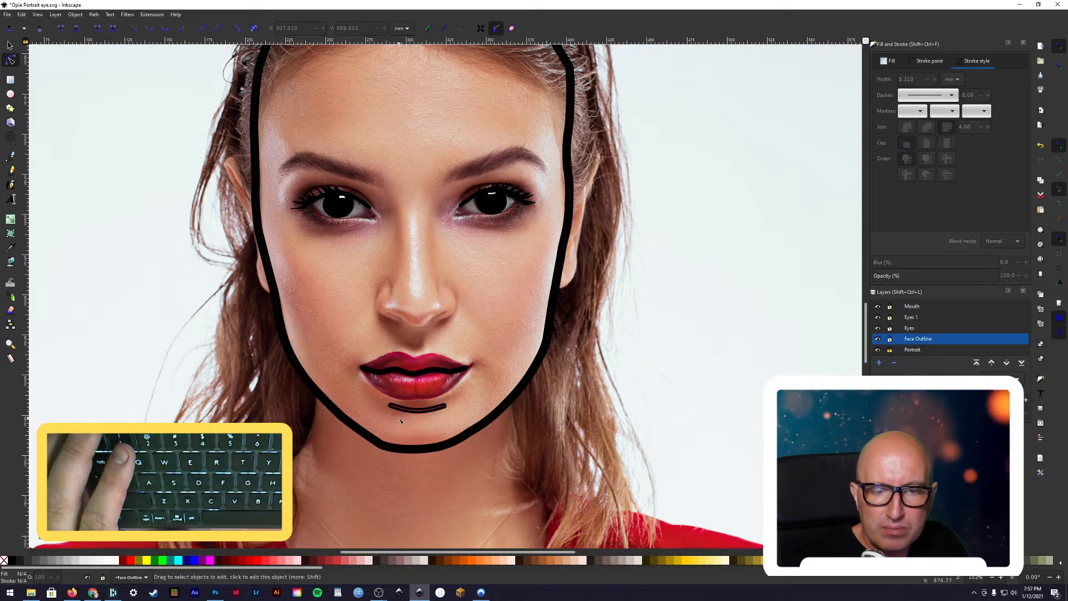
# Nudge the left and right end nodes of the line below the lower lip slightly and deselect the line.
pyautogui.click(402, 411)
pyautogui.moveTo(391, 407); pyautogui.dragTo(391, 406)
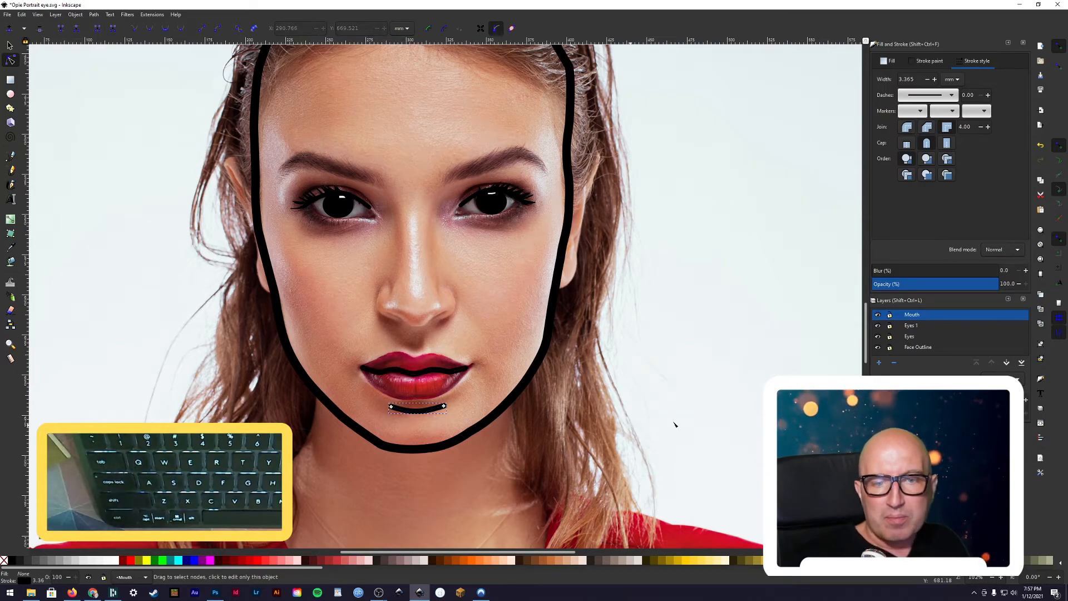
pyautogui.press('Escape')
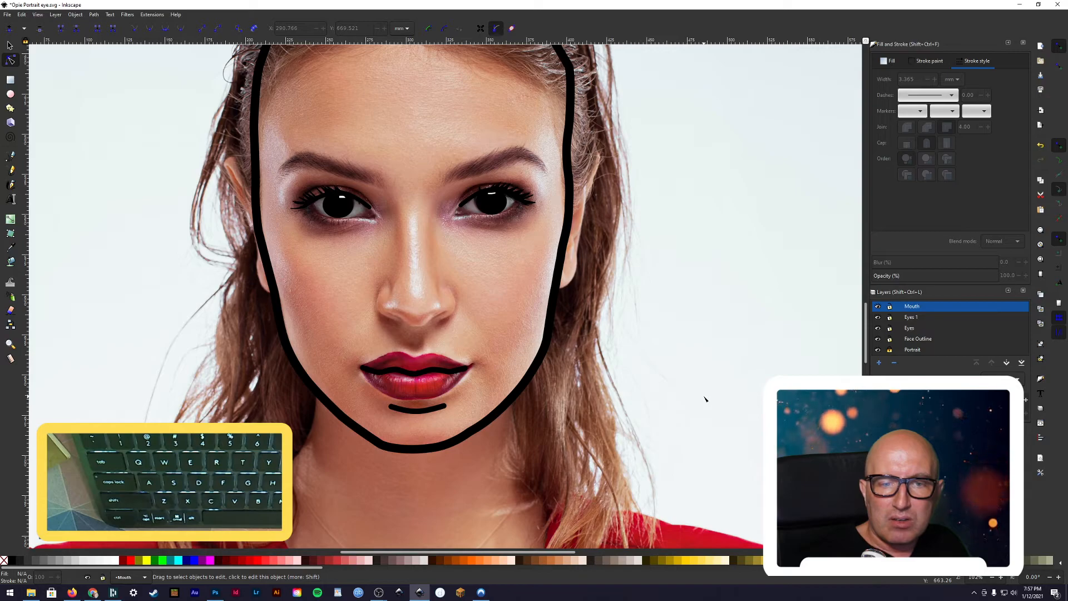
pyautogui.click(443, 408)
pyautogui.moveTo(444, 407); pyautogui.dragTo(443, 406)
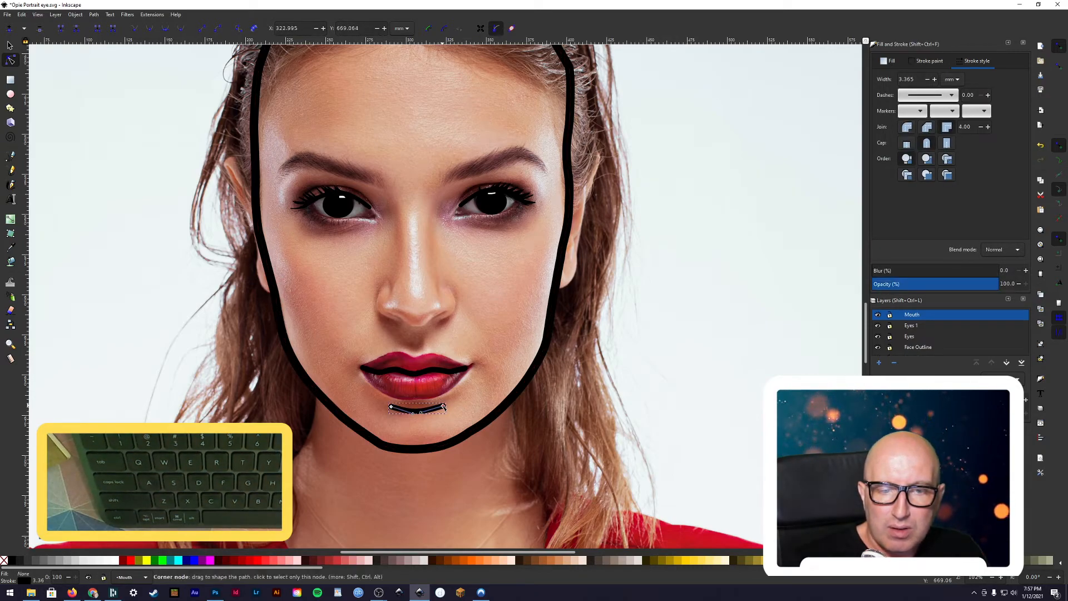
pyautogui.click(648, 420)
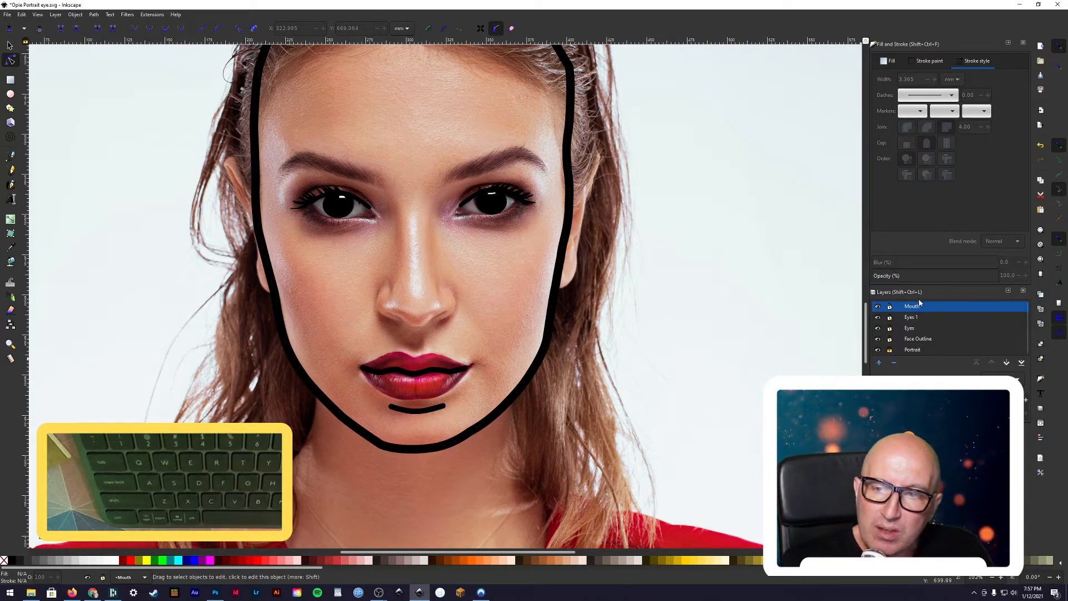
# Hide the Portrait layer to review the line art alone, then show the photo again.
pyautogui.click(878, 351)
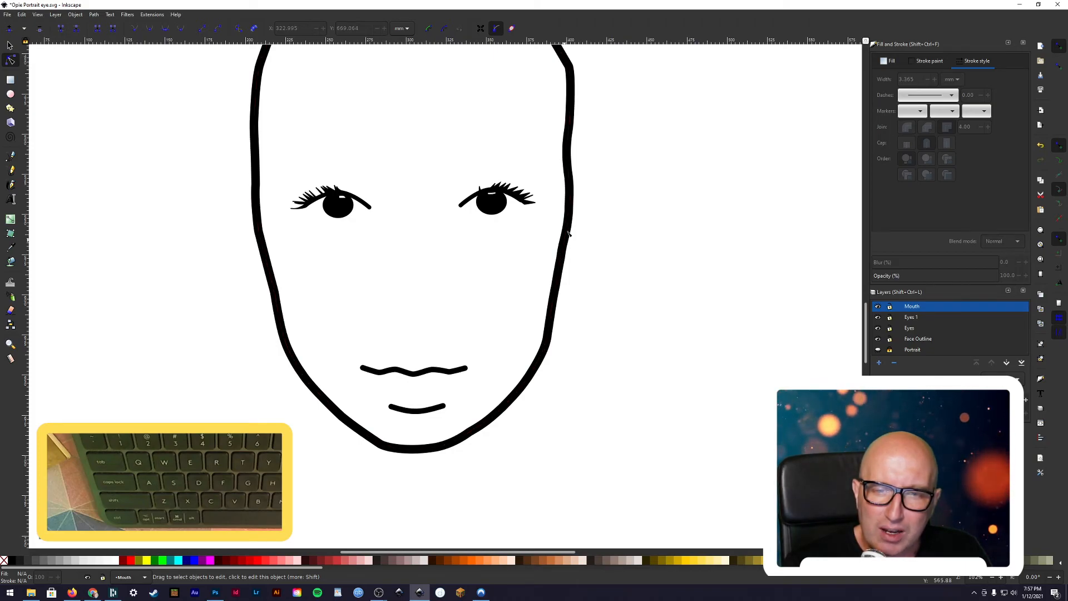
pyautogui.click(878, 350)
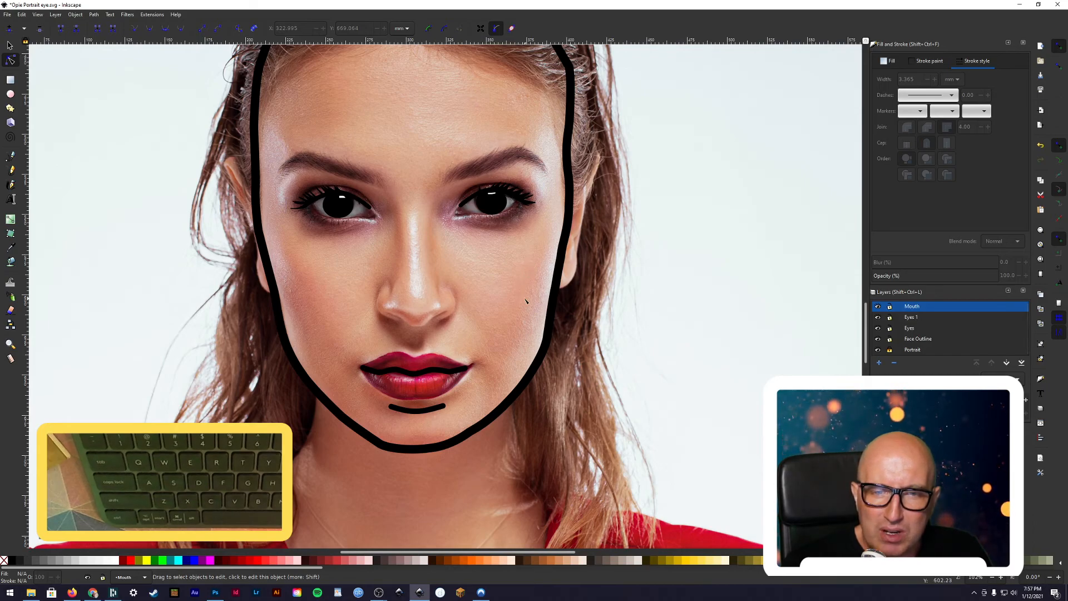